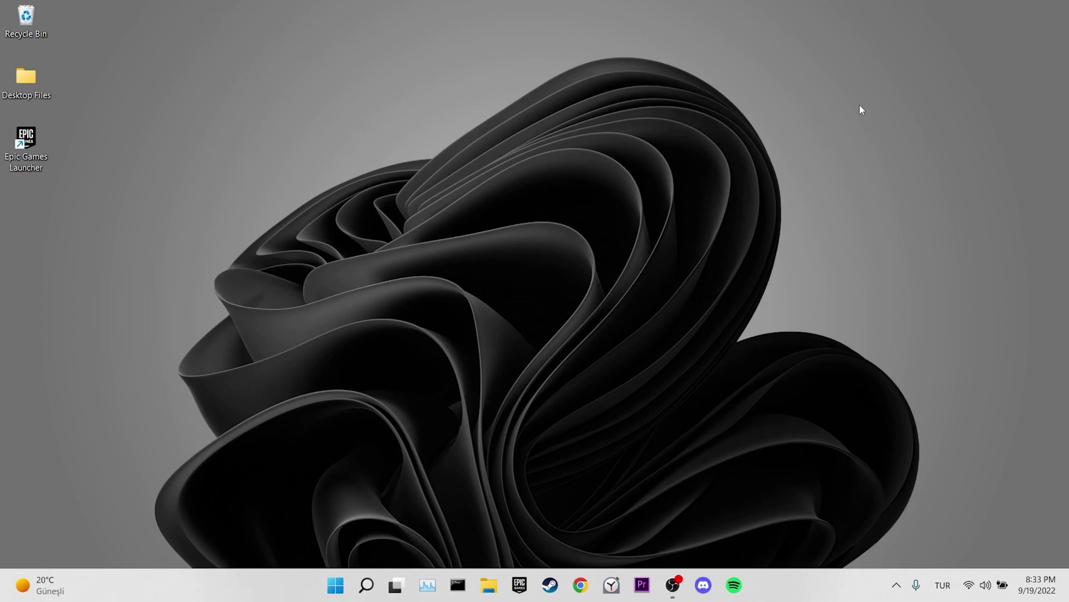
- Open the Epic Games Launcher from its desktop shortcut's right-click menu
right_click(47, 136)
left_click(112, 205)
- Check Fortnite's Manage settings in the Library, close them, and switch to a clear desktop
left_click(519, 584)
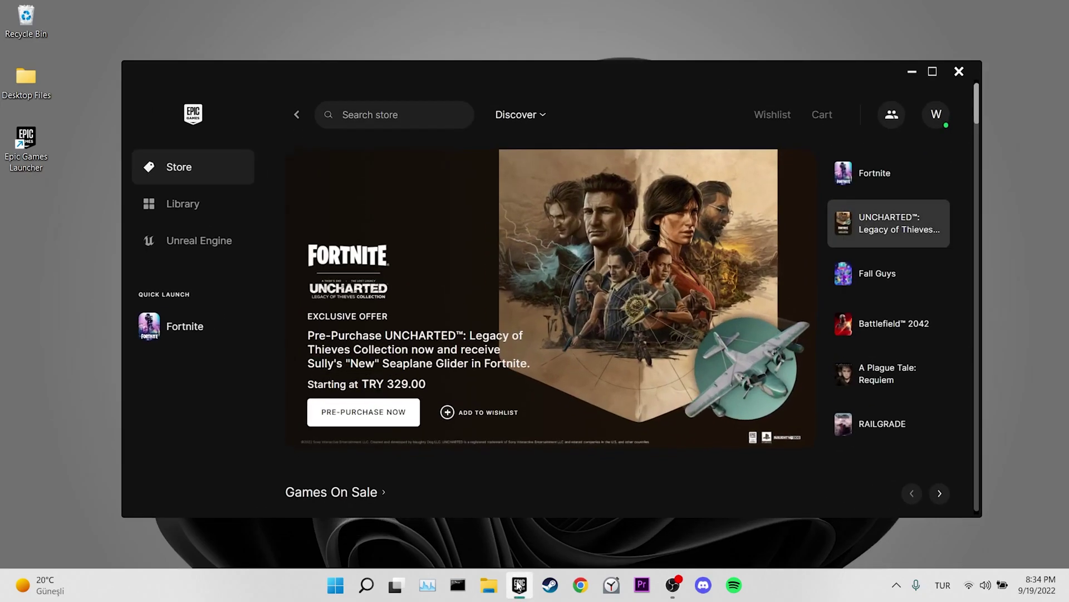
left_click(189, 208)
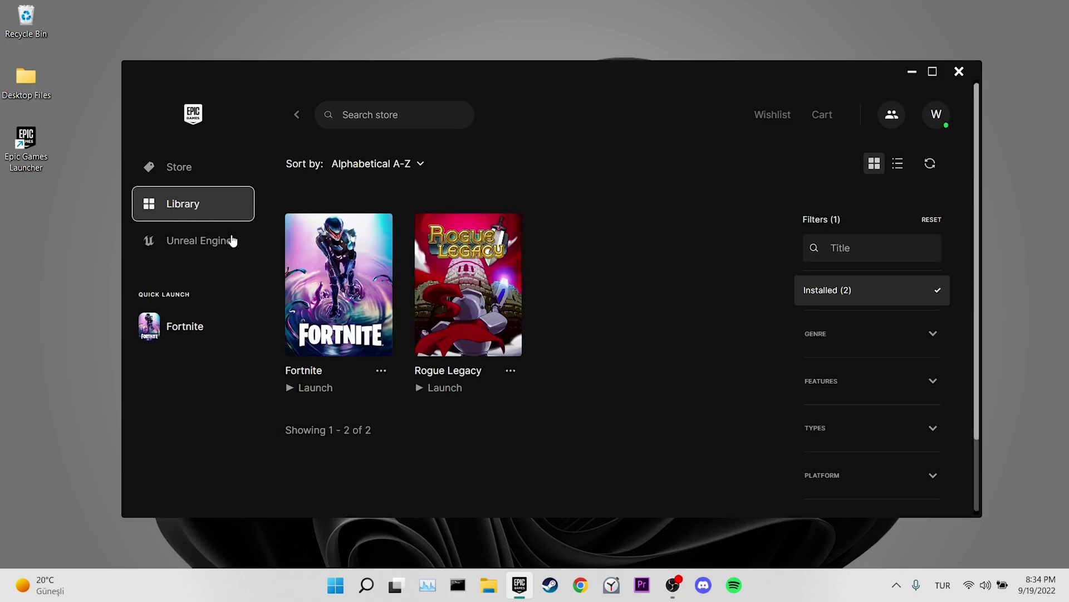
left_click(384, 371)
left_click(381, 372)
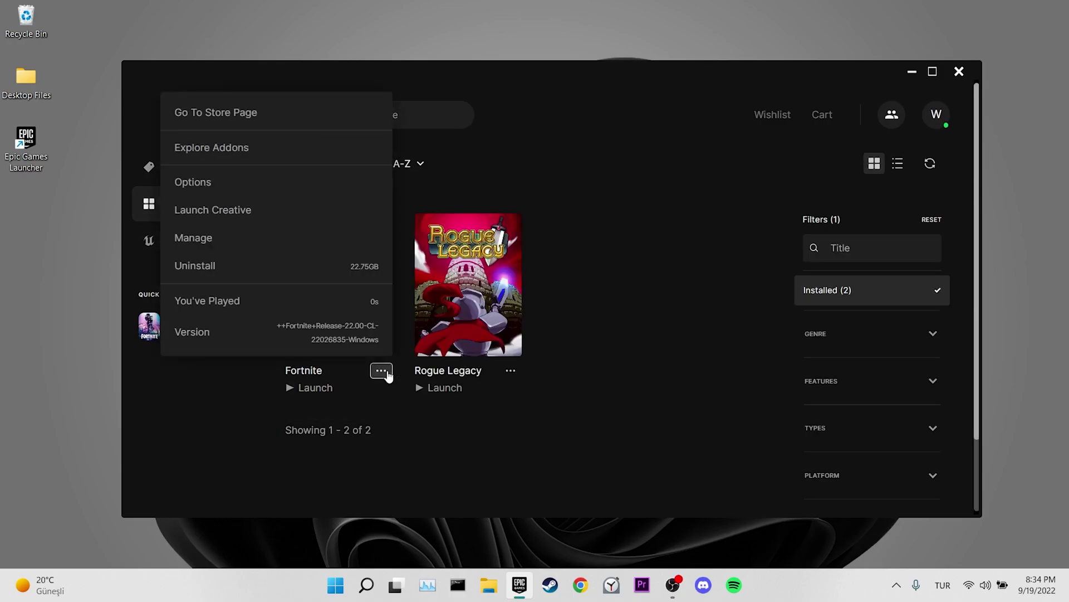
left_click(225, 244)
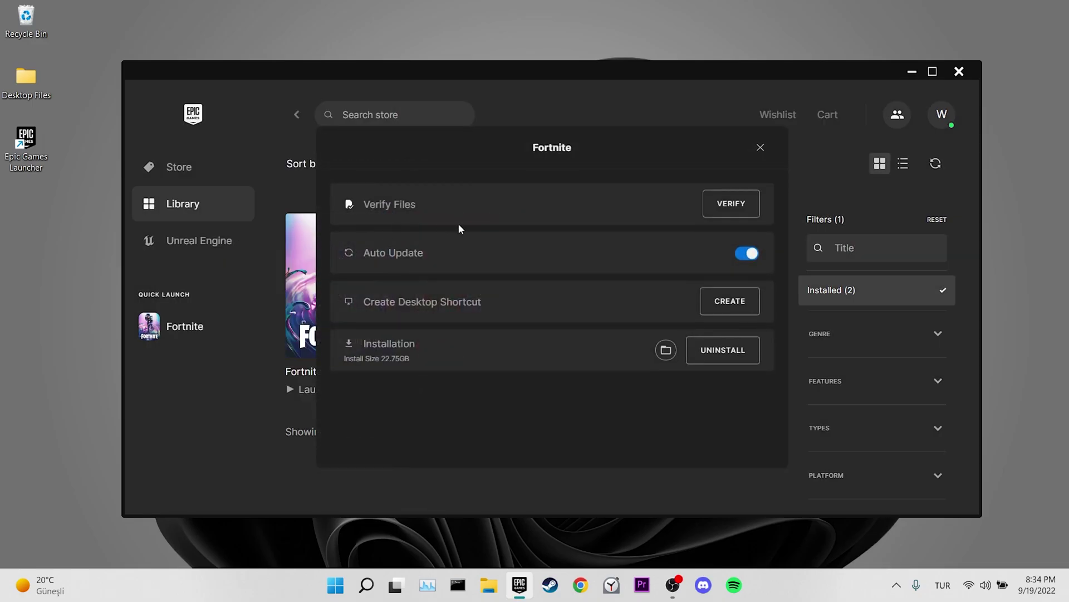
left_click(724, 204)
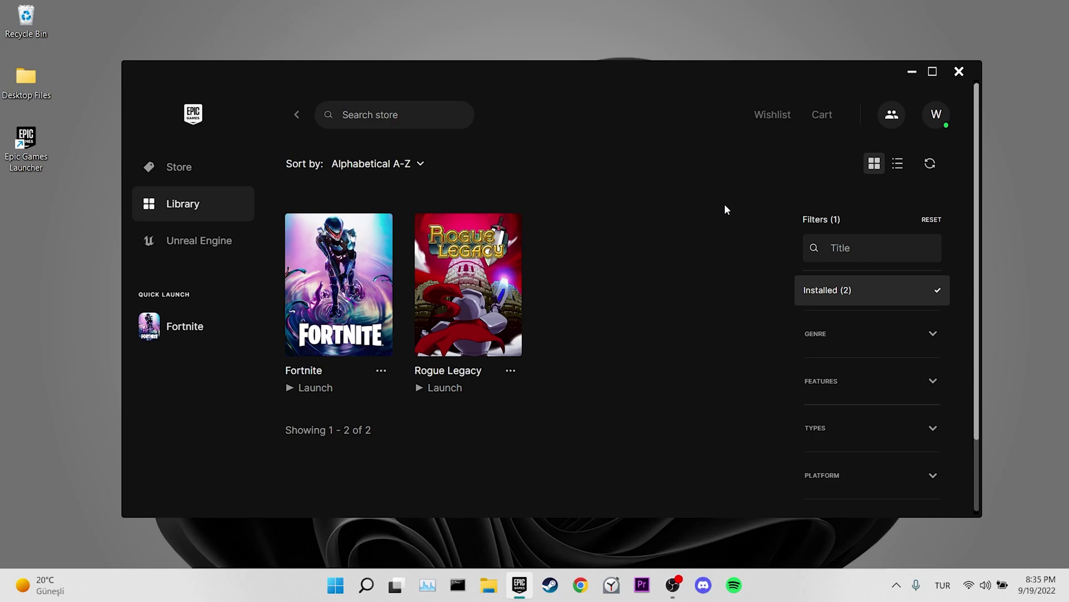
key("ctrl+super+Left")
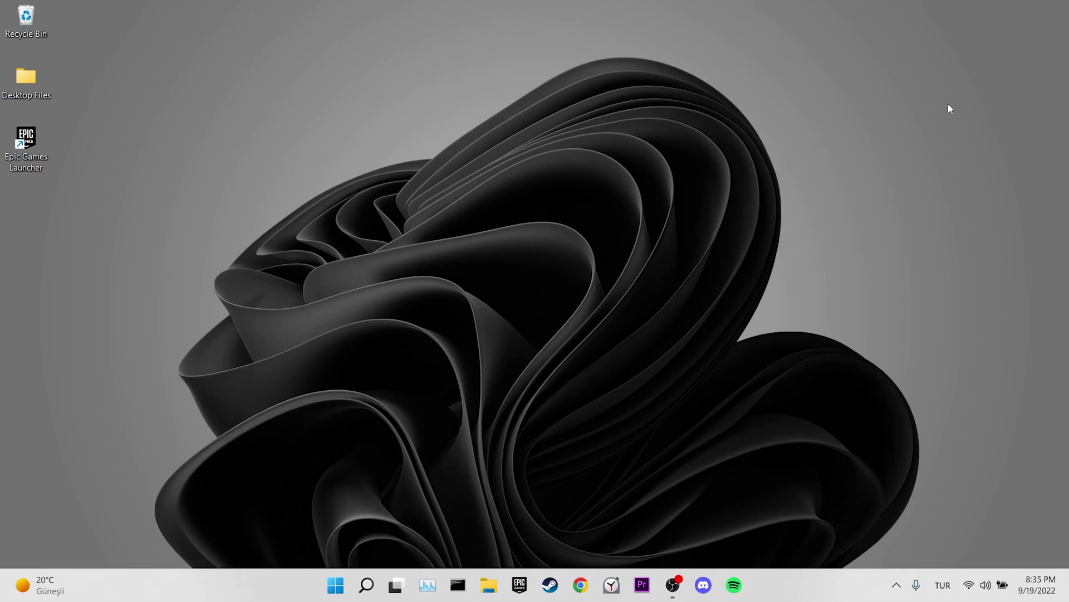
- Search Windows for %temp% and open the Temp folder
left_click(366, 585)
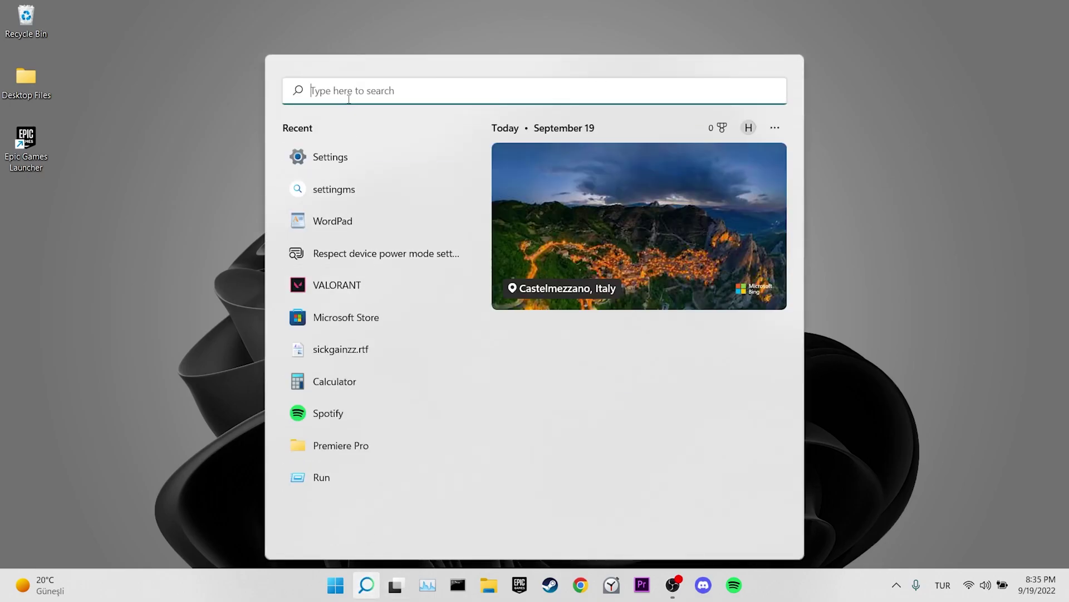
type("%temp%")
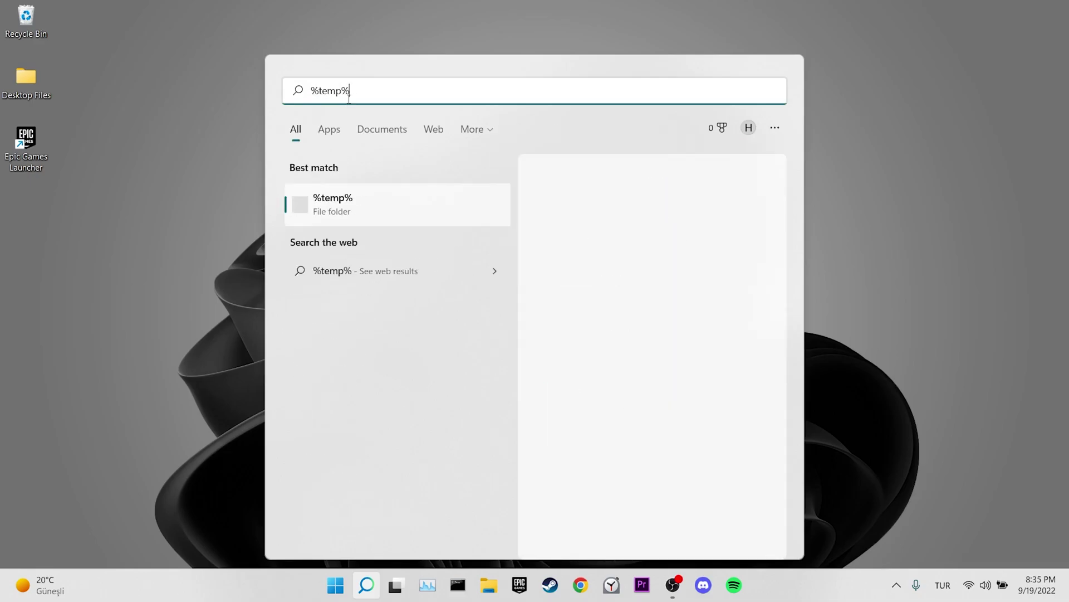
left_click(360, 197)
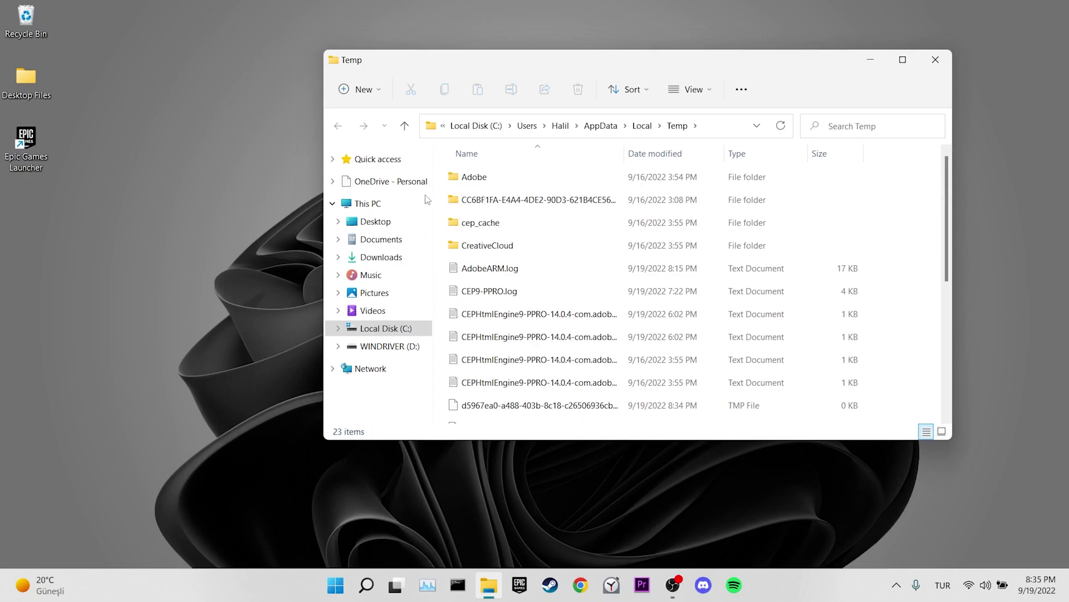
- Delete everything in the Temp folder, skipping all in-use files so three items remain
key("ctrl+a")
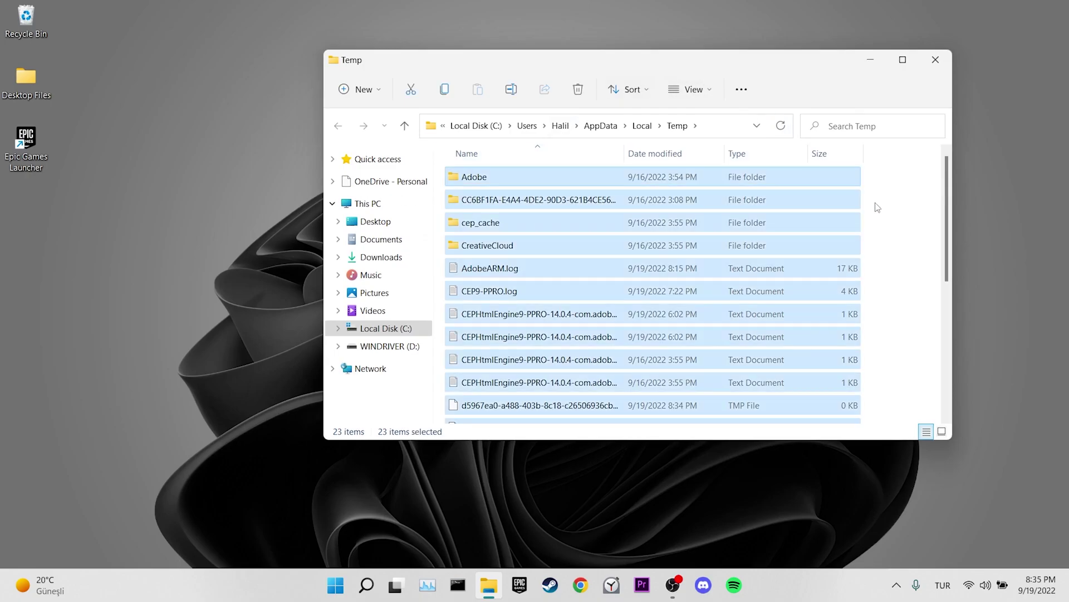
key("Delete")
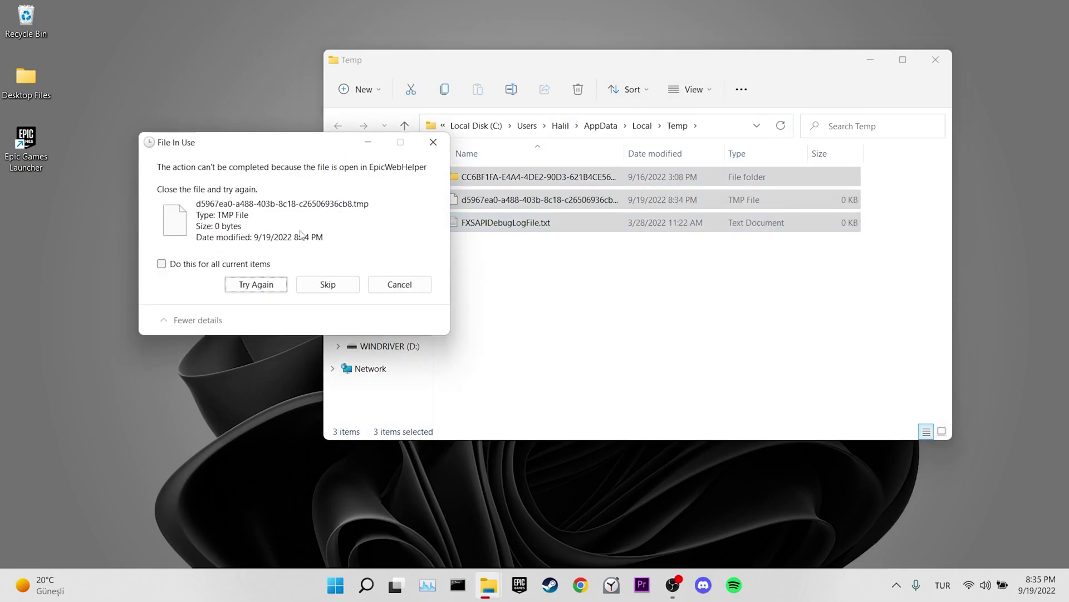
left_click(161, 264)
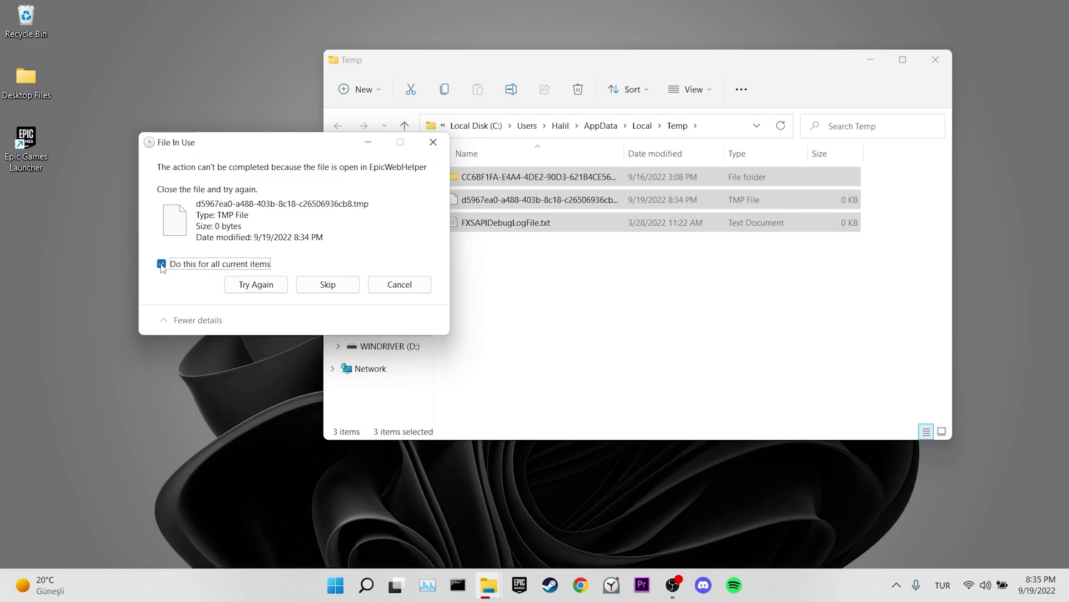
left_click(350, 285)
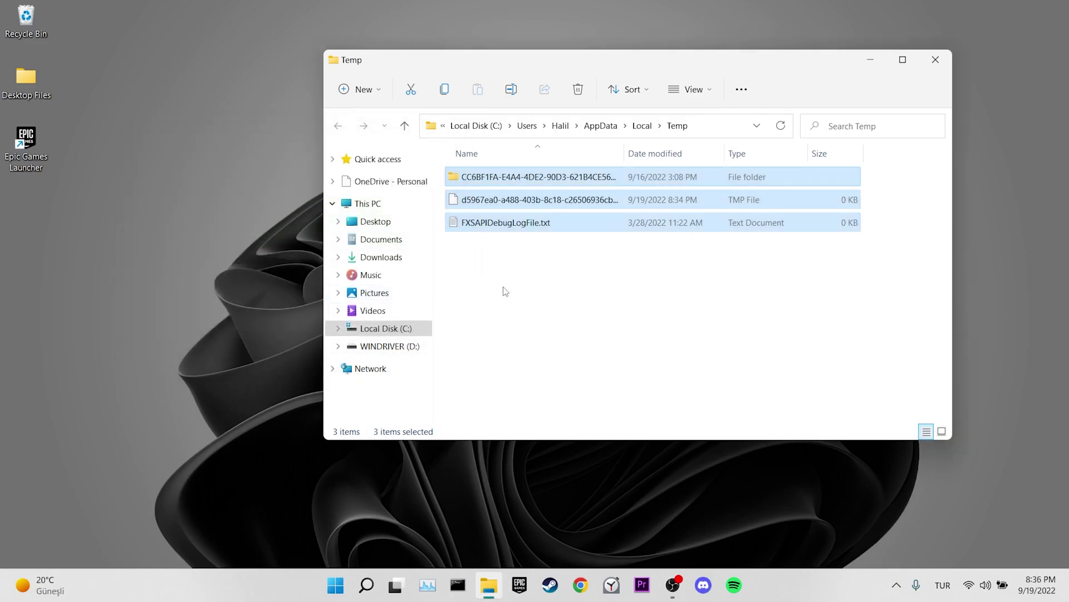
left_click(524, 291)
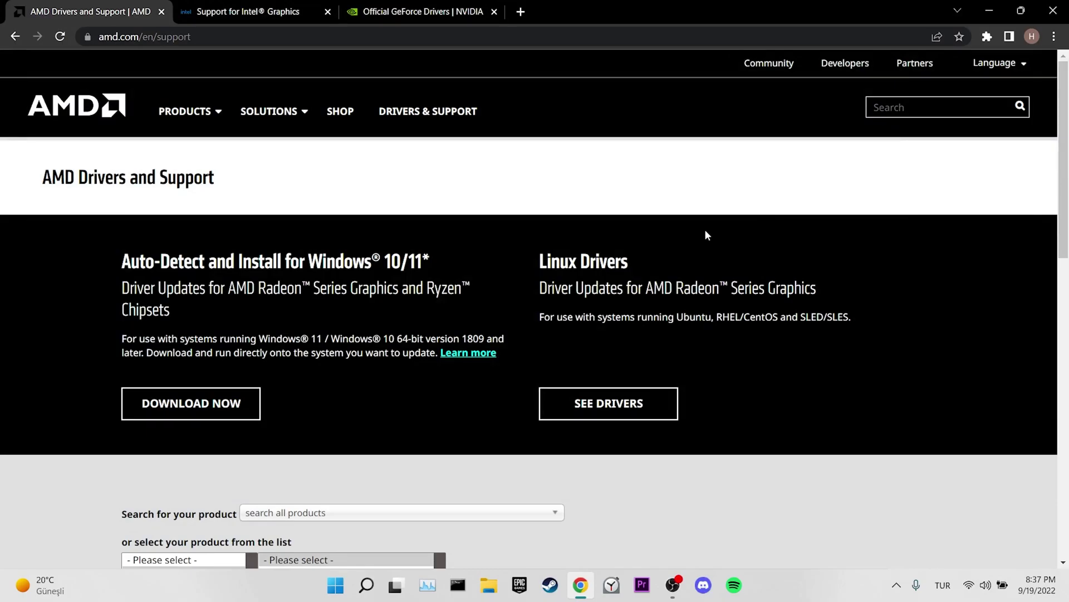
- Look over the Intel and NVIDIA driver pages, then download AMD's auto-detect driver installer
left_click(267, 7)
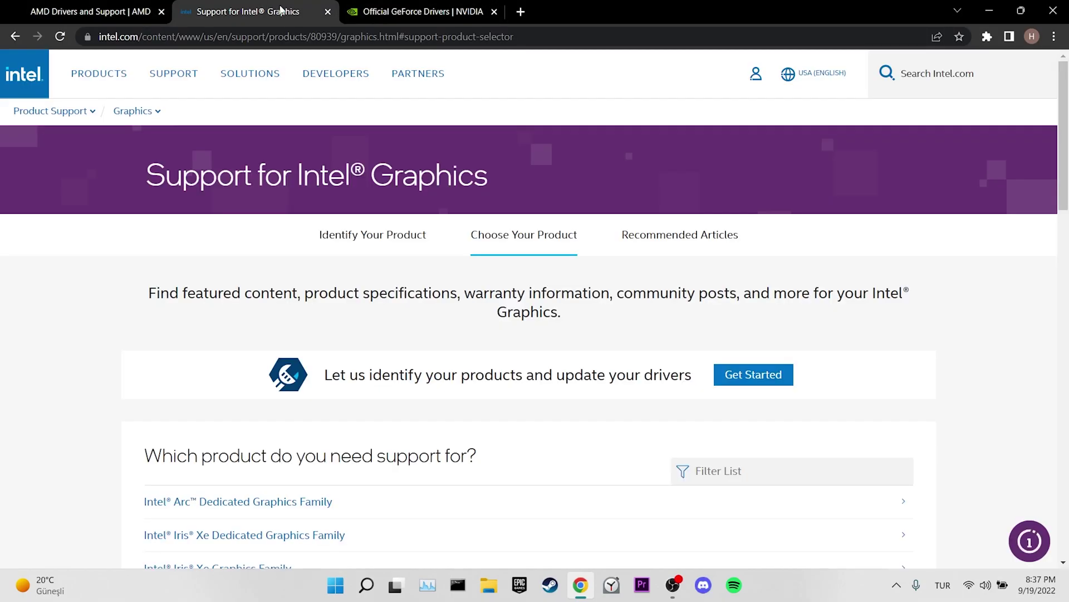
left_click(412, 11)
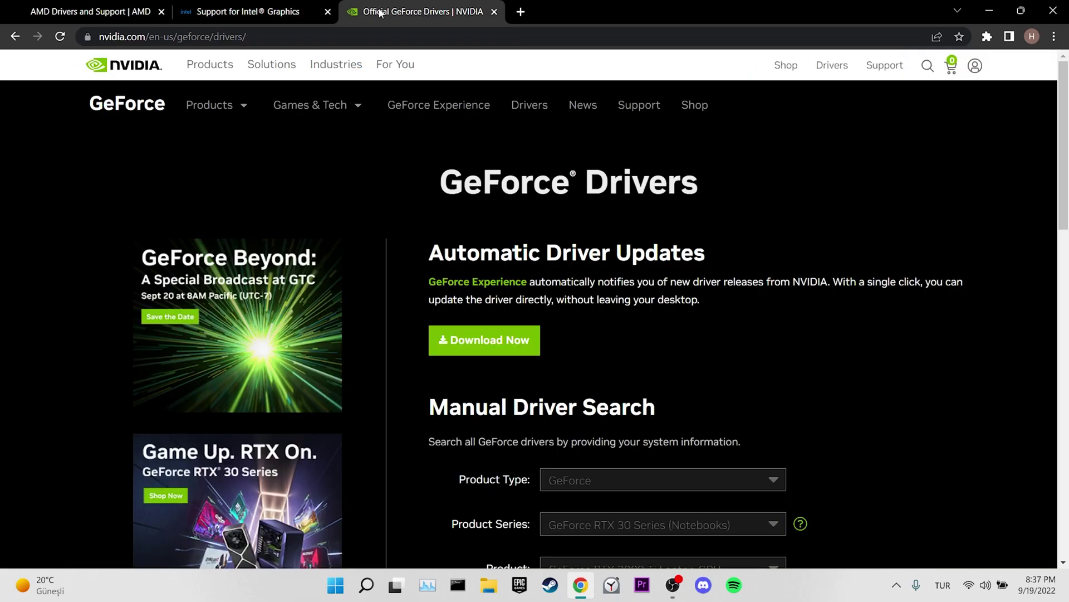
left_click(111, 11)
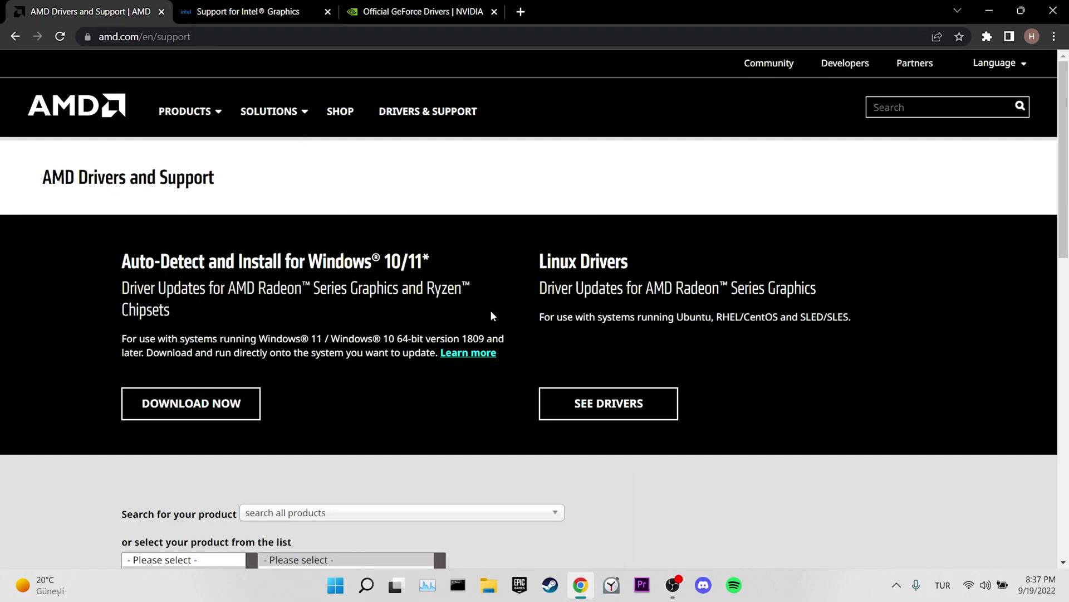
left_click(226, 402)
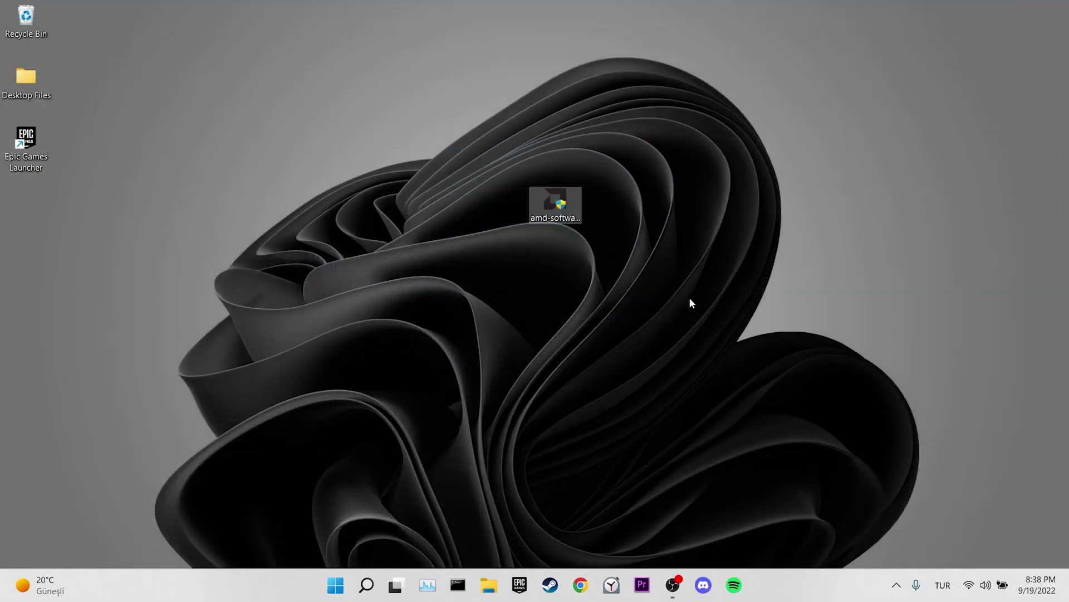
left_click(665, 288)
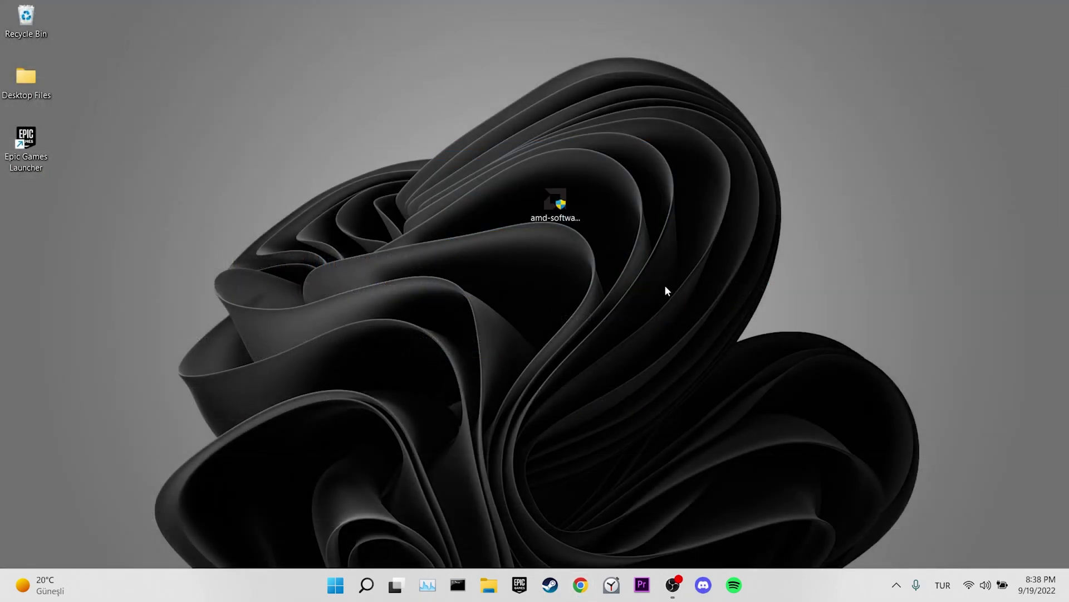
- Select and remove the amd-software installer icon from the desktop
left_click_drag(495, 143, 601, 239)
left_click(630, 260)
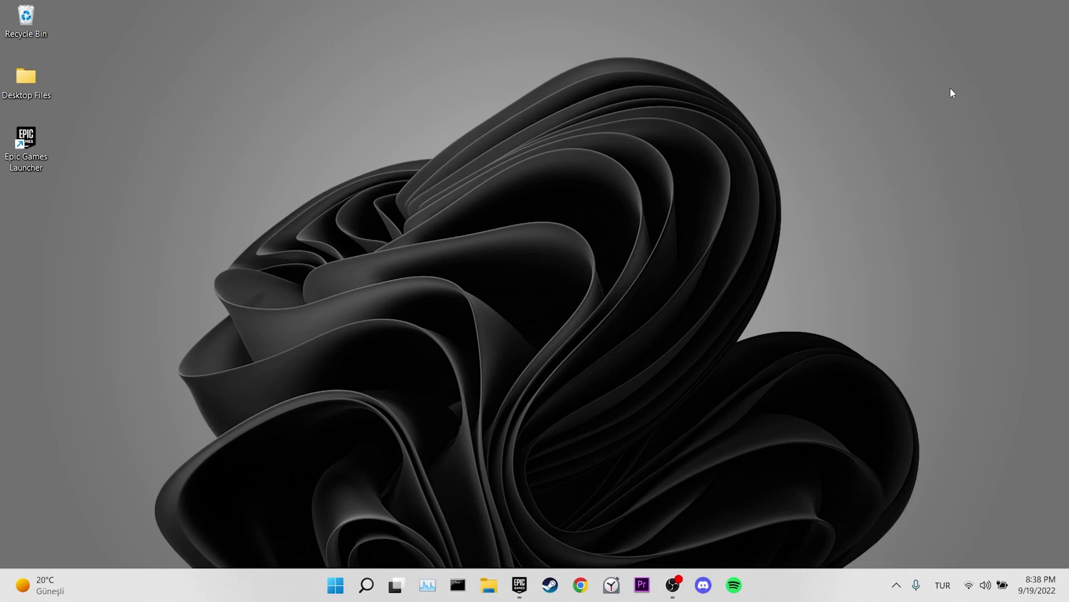
- Open Fortnite's Installation Options from the Library, leaving High Resolution Textures unticked (24.43 GB)
left_click(519, 585)
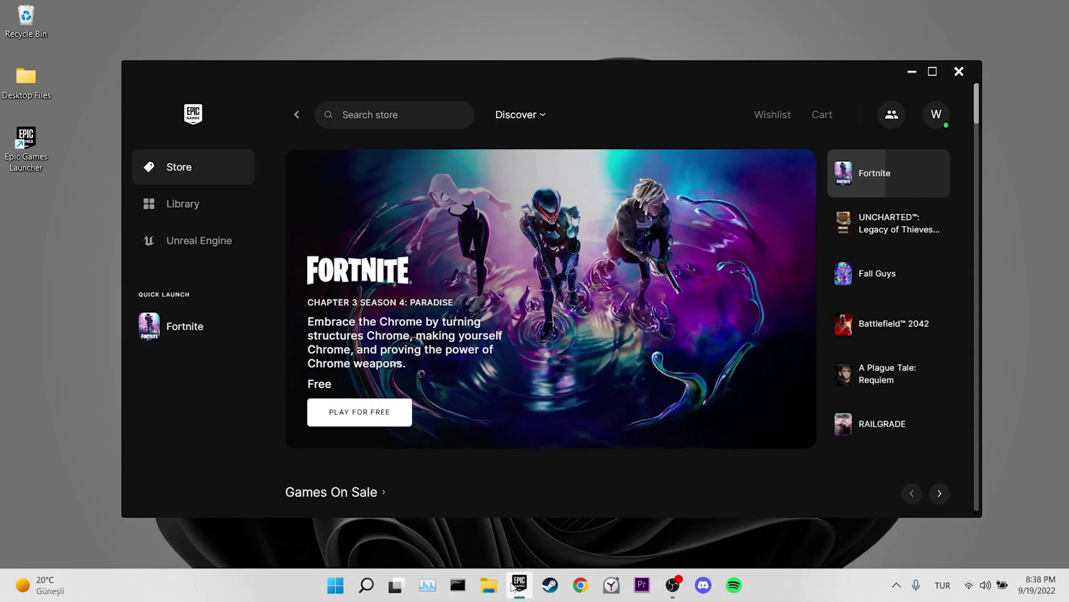
left_click(184, 210)
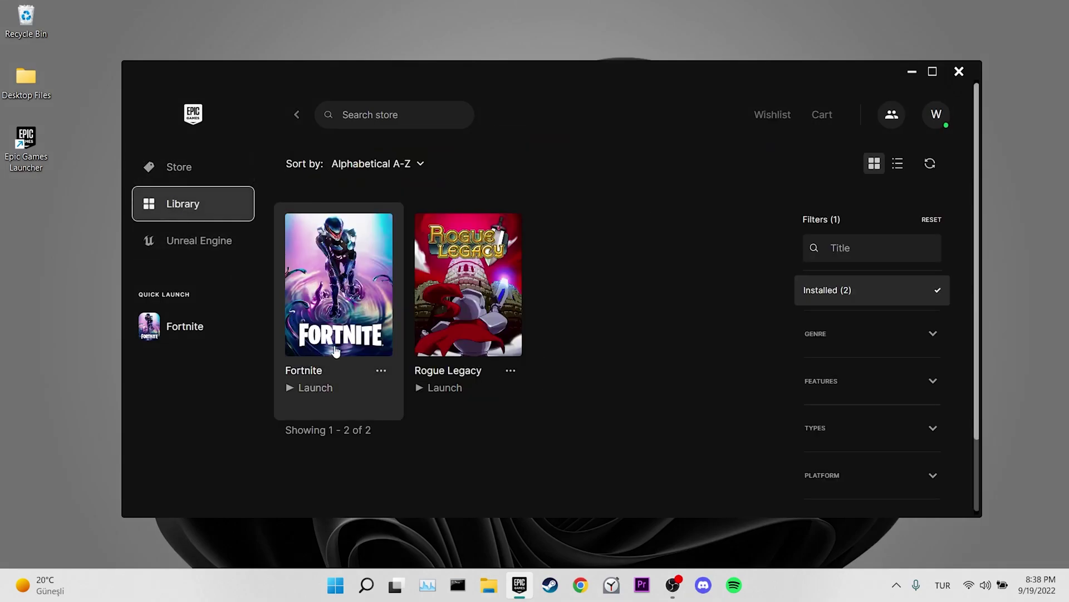
left_click(381, 371)
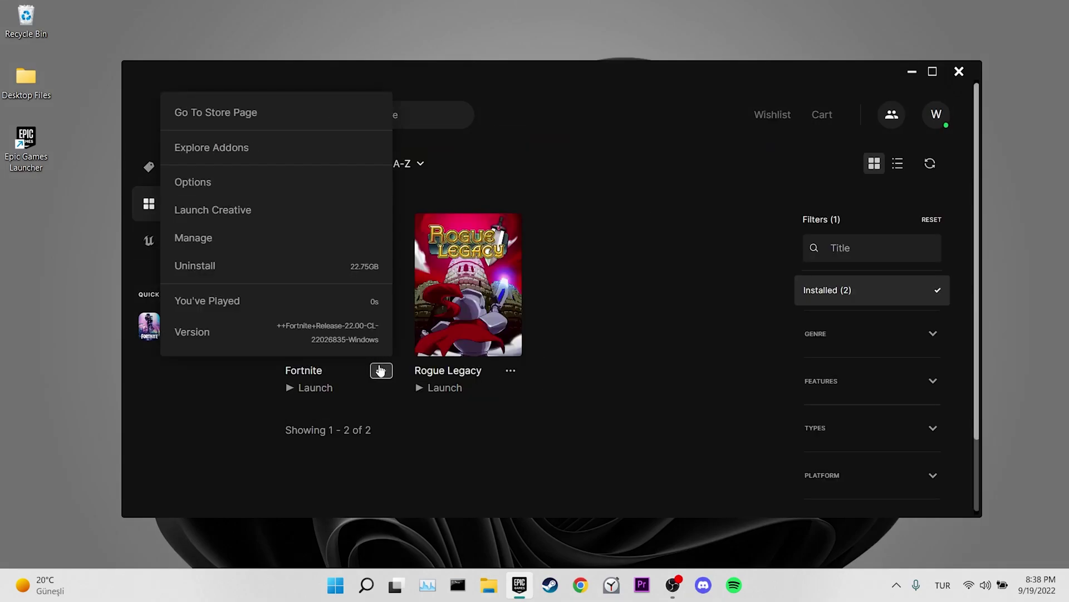
left_click(251, 184)
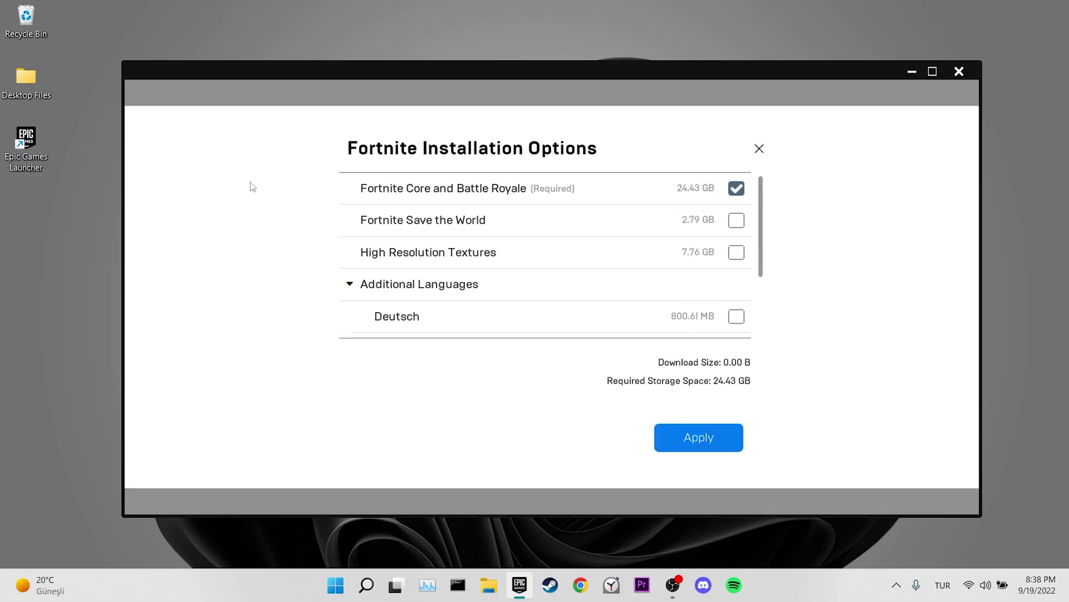
left_click(736, 252)
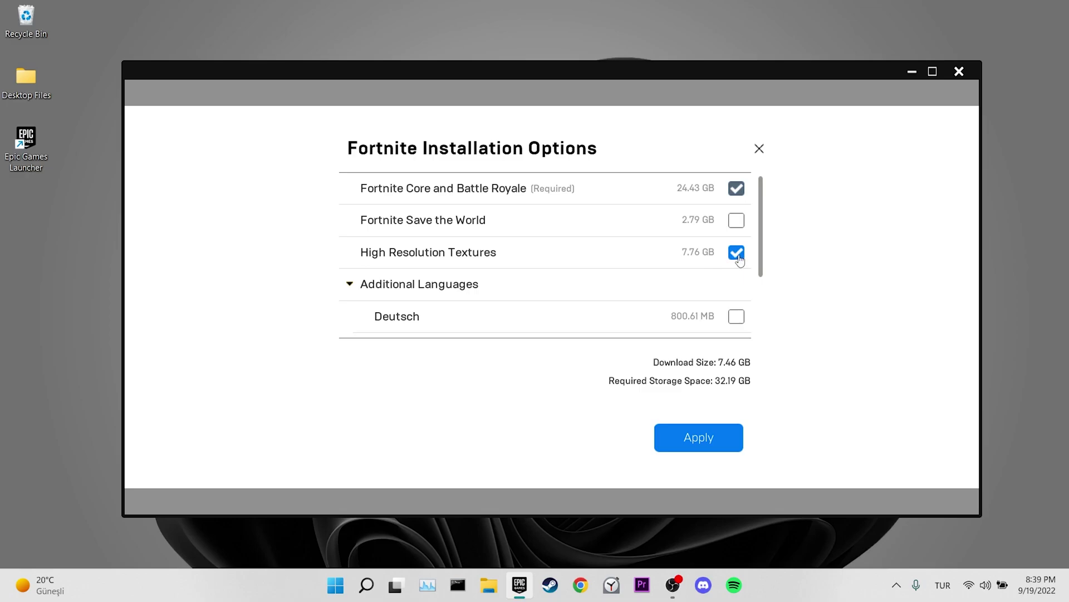
left_click(739, 258)
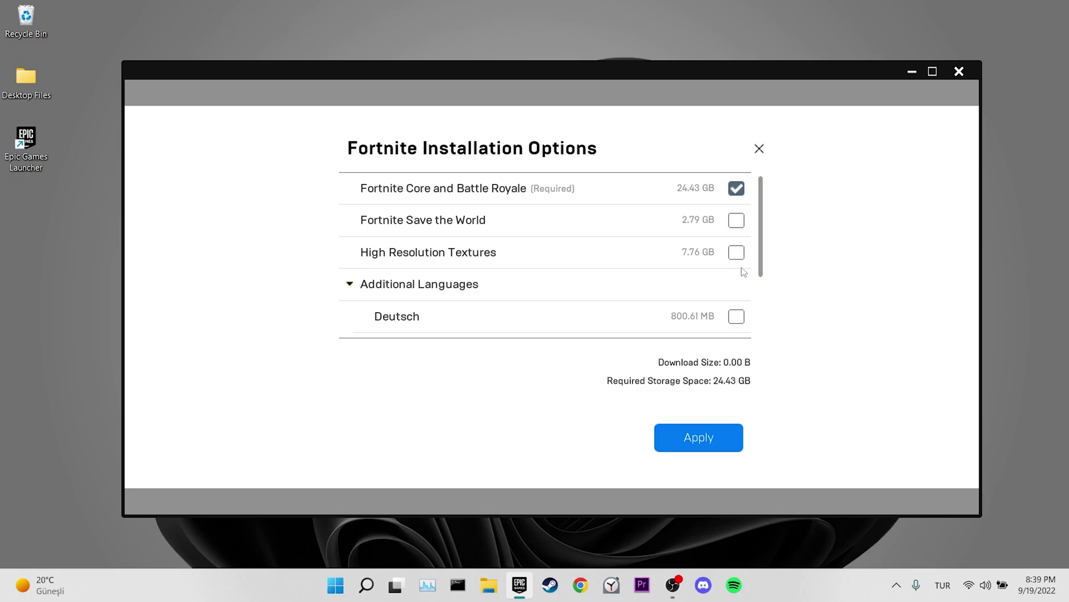
- Apply Fortnite's installation options, restore the launcher, and open the account menu
left_click(706, 444)
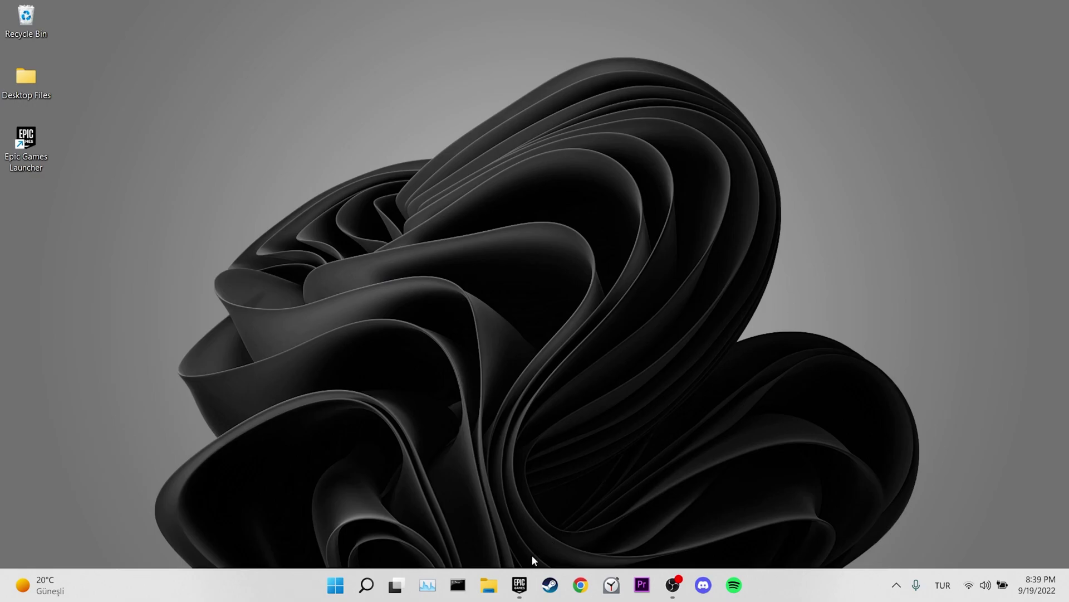
left_click(519, 585)
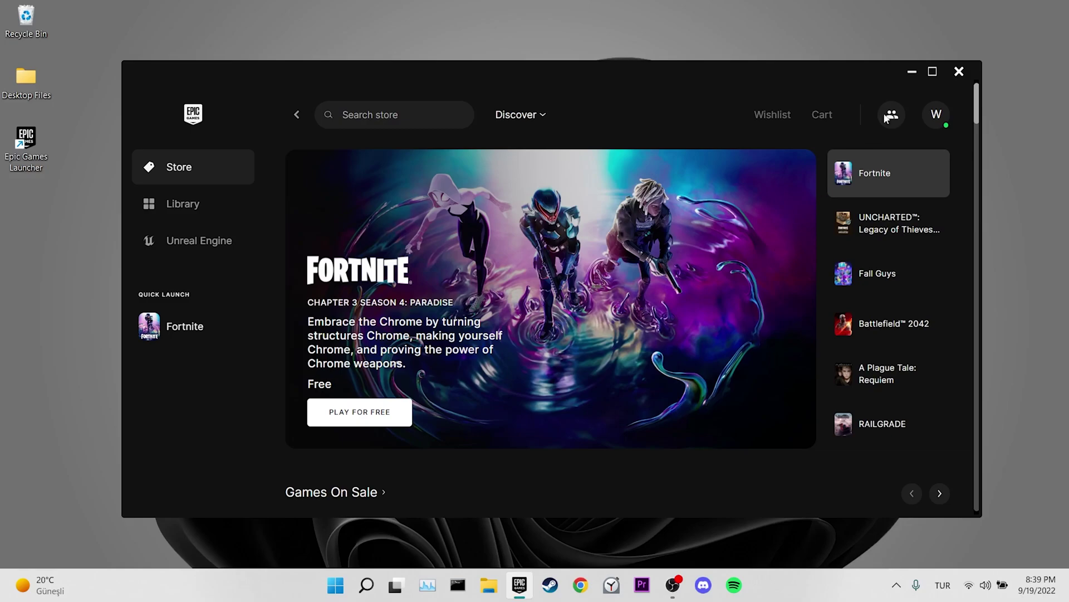
left_click(927, 110)
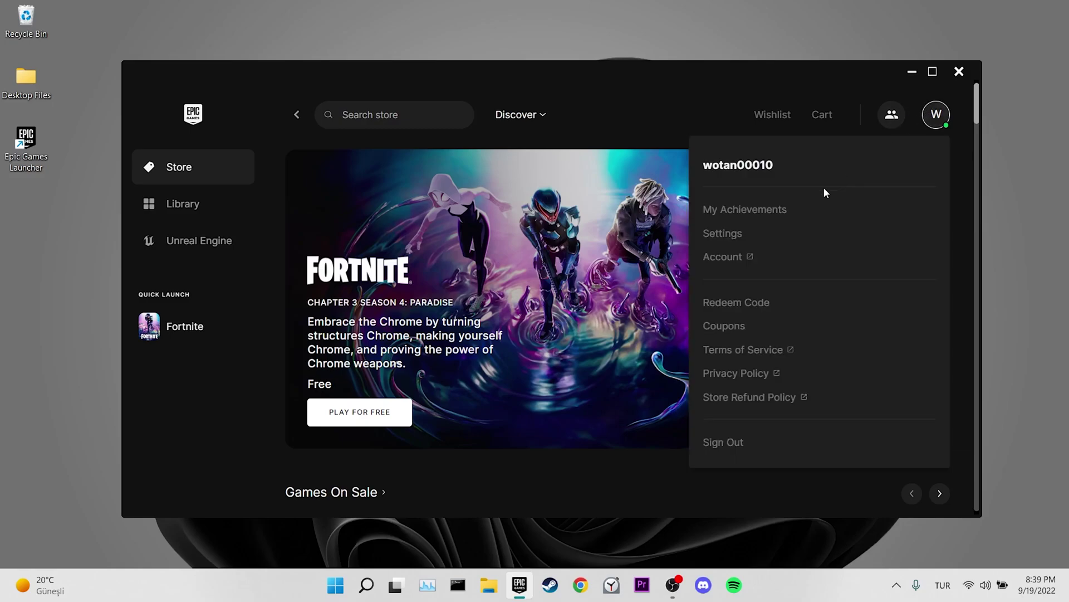
- In launcher settings, enable Fortnite's Additional Command Line Arguments and enter d3d11
left_click(761, 231)
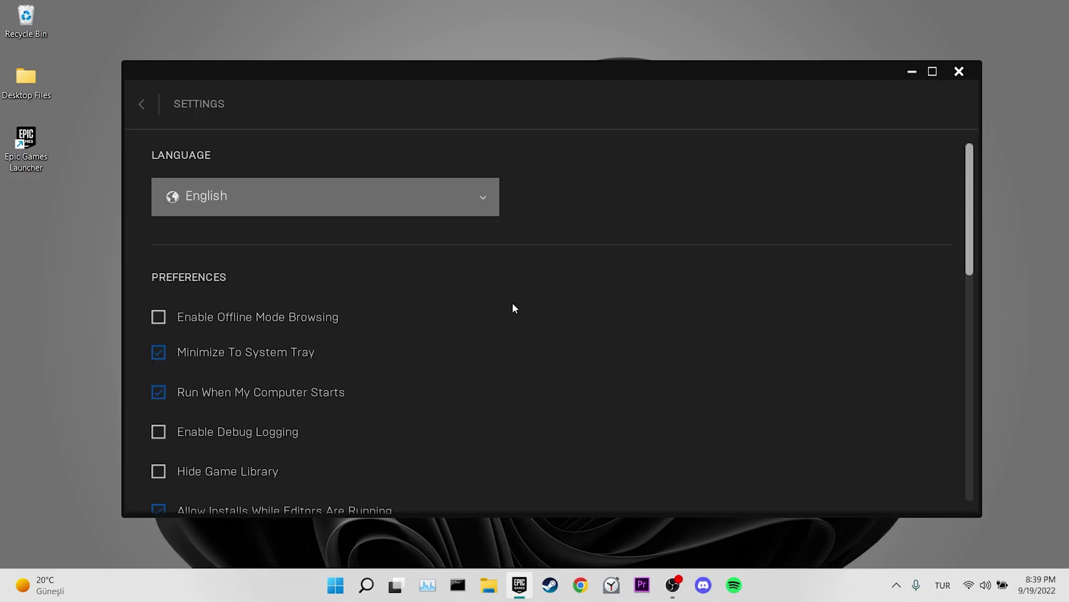
scroll(490, 311, "down", 7)
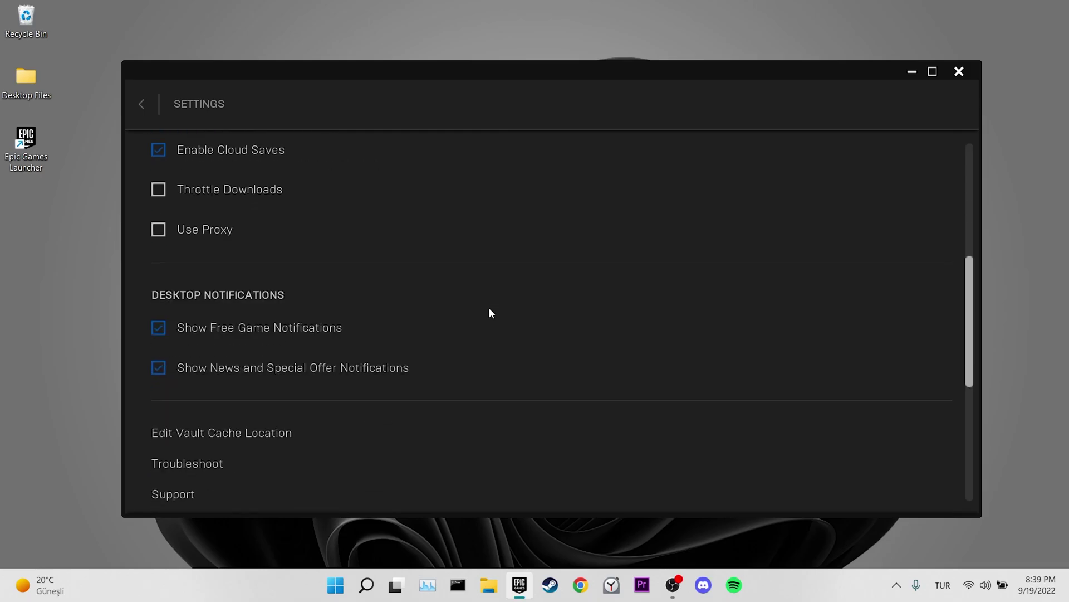
scroll(489, 311, "down", 7)
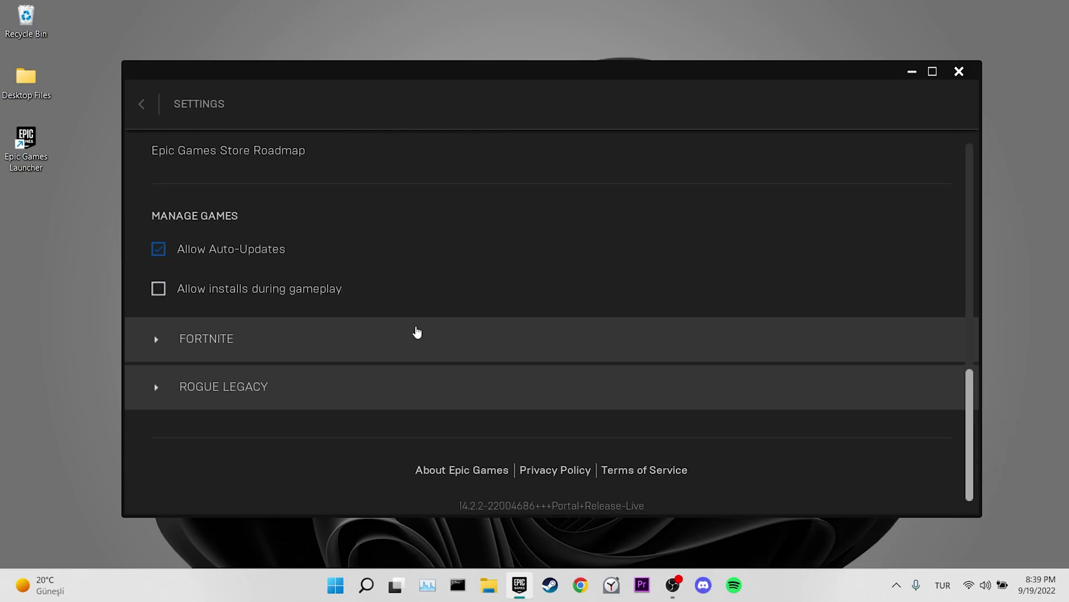
left_click(155, 341)
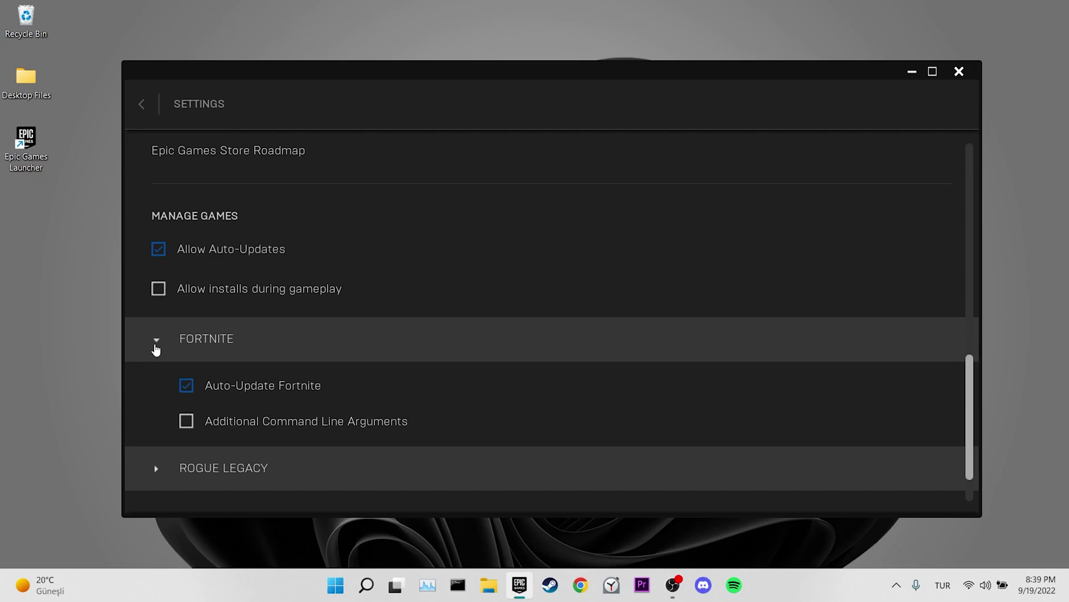
left_click(186, 422)
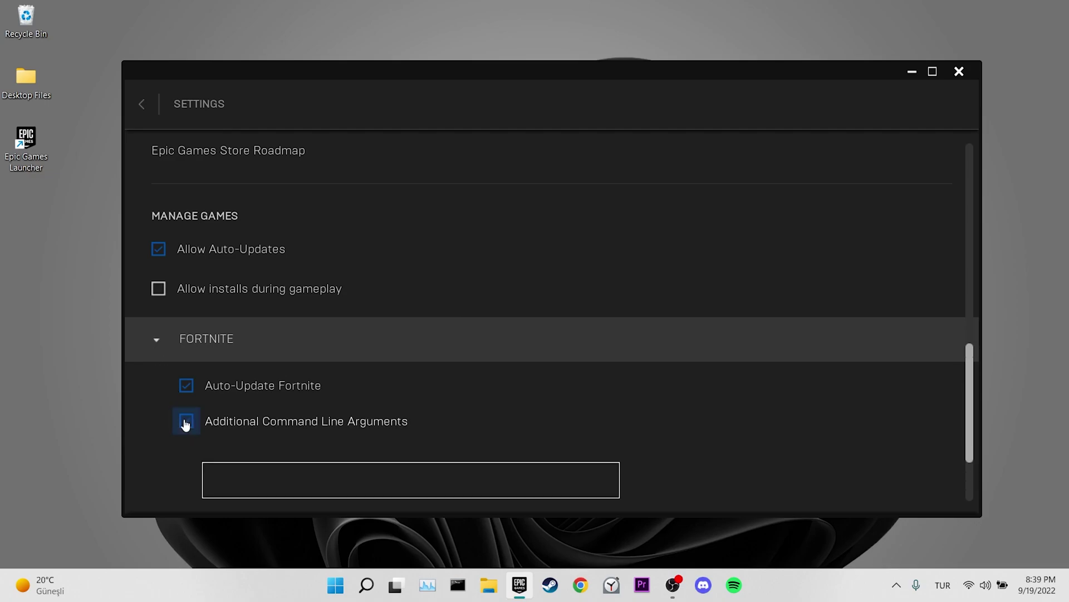
left_click(266, 471)
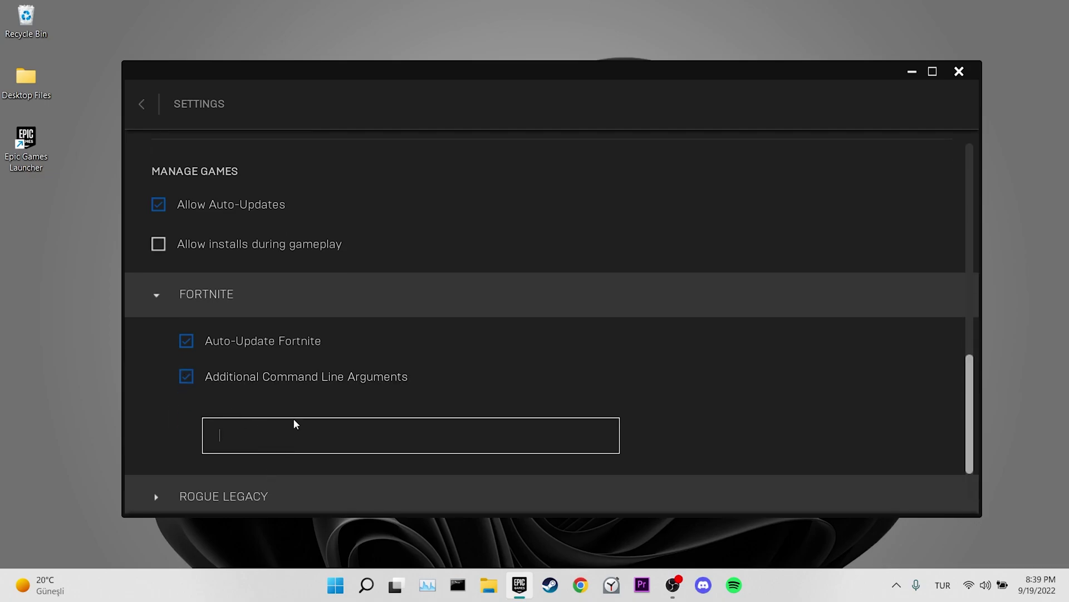
type("d3dl1")
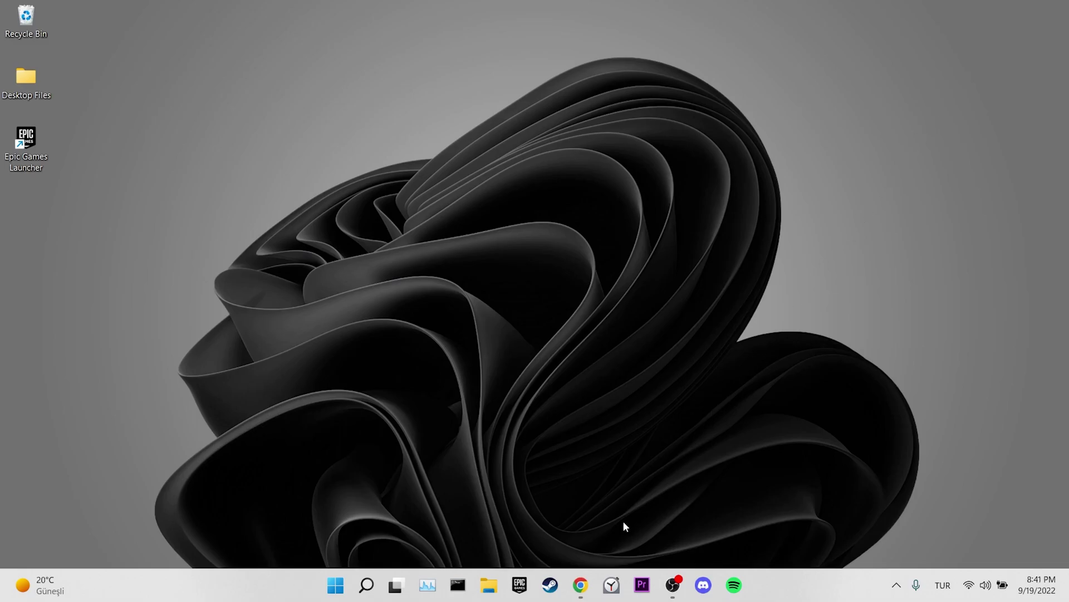
- Download the x86 and x64 Visual C++ 2015–2022 Redistributable installers in Chrome
left_click(580, 585)
scroll(583, 461, "down", 1)
scroll(583, 462, "down", 5)
left_click(489, 366)
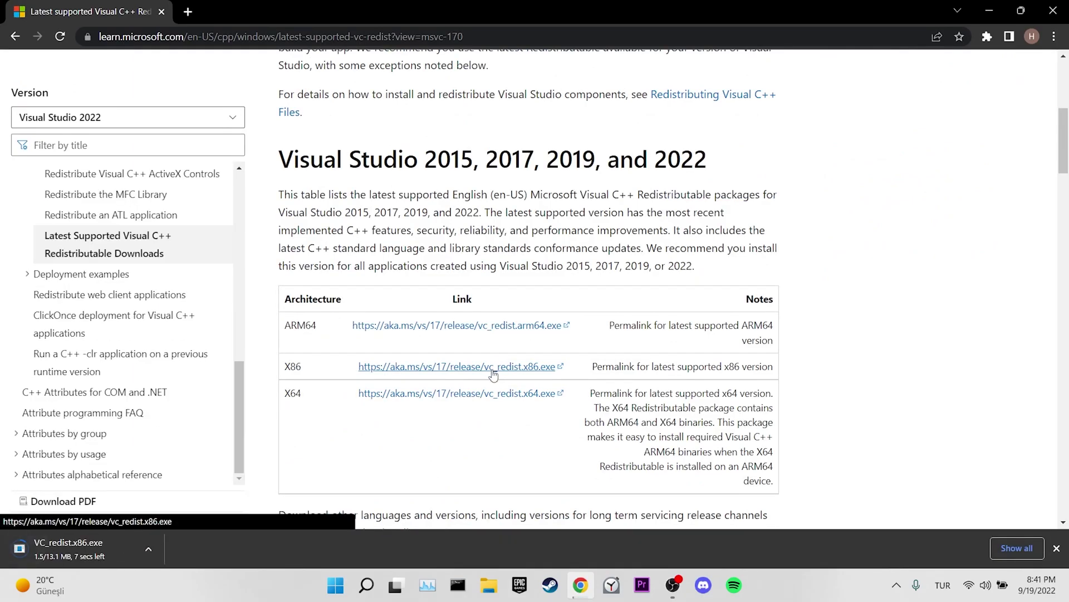
left_click(487, 393)
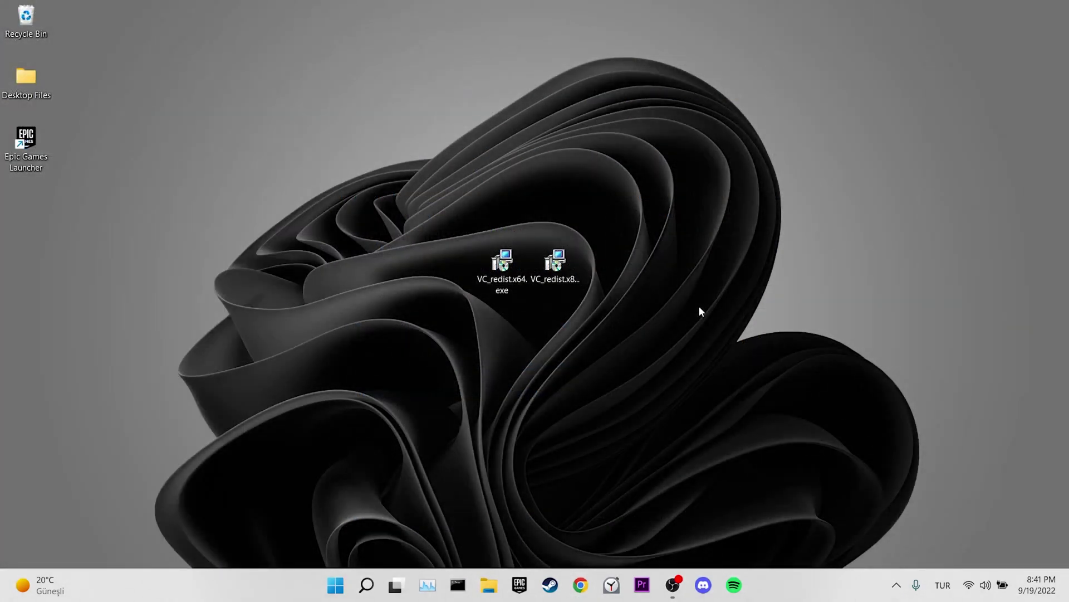
- Run and dismiss the already-installed x64 redistributable, then accept the licence and install the x86 2015–2022 package
double_click(504, 277)
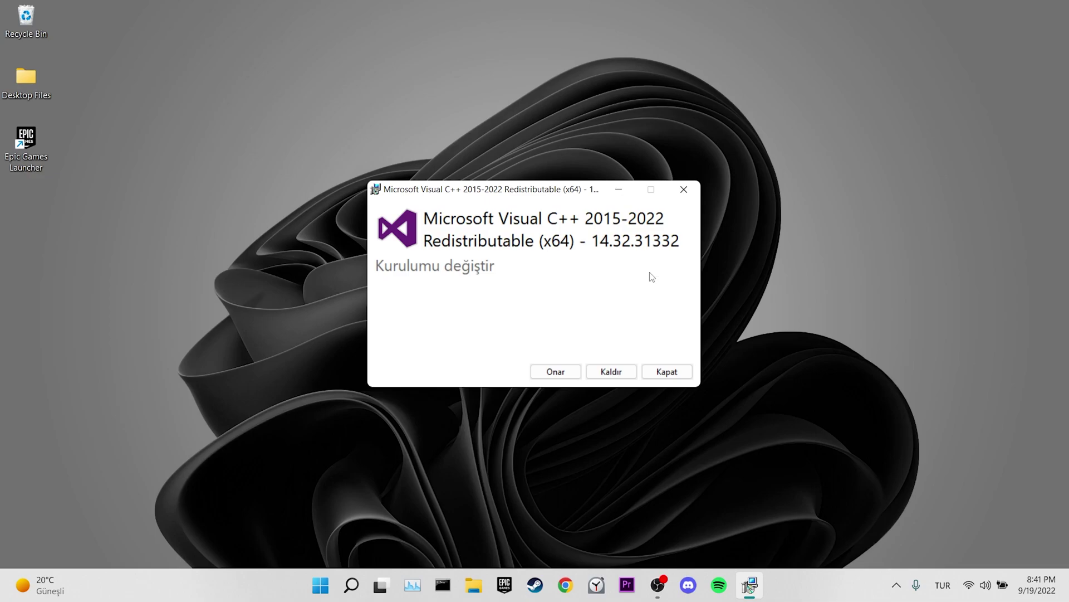
key("Escape")
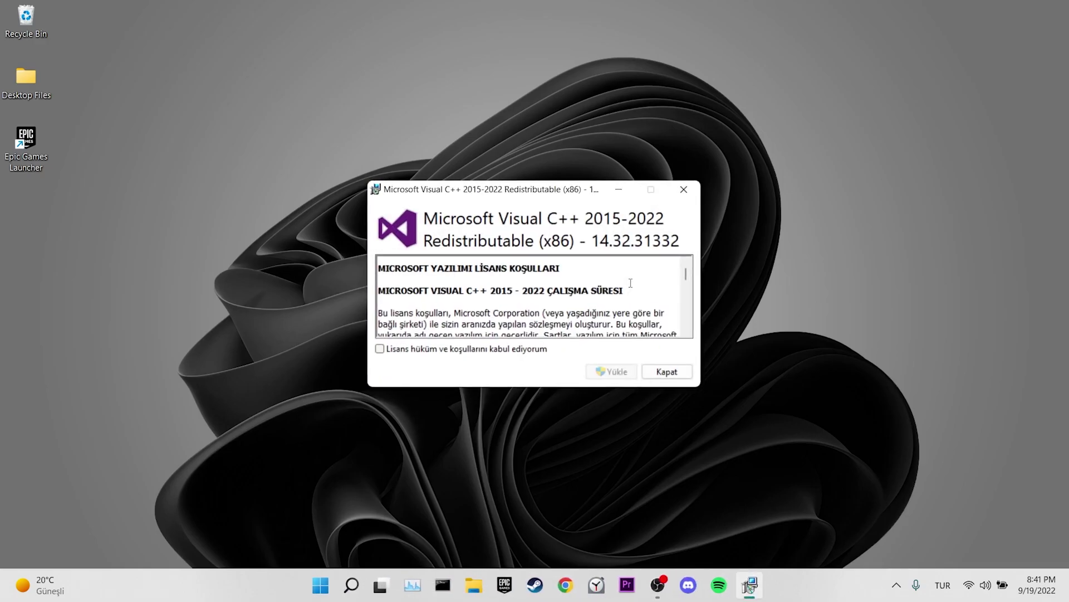
left_click(389, 349)
left_click(607, 372)
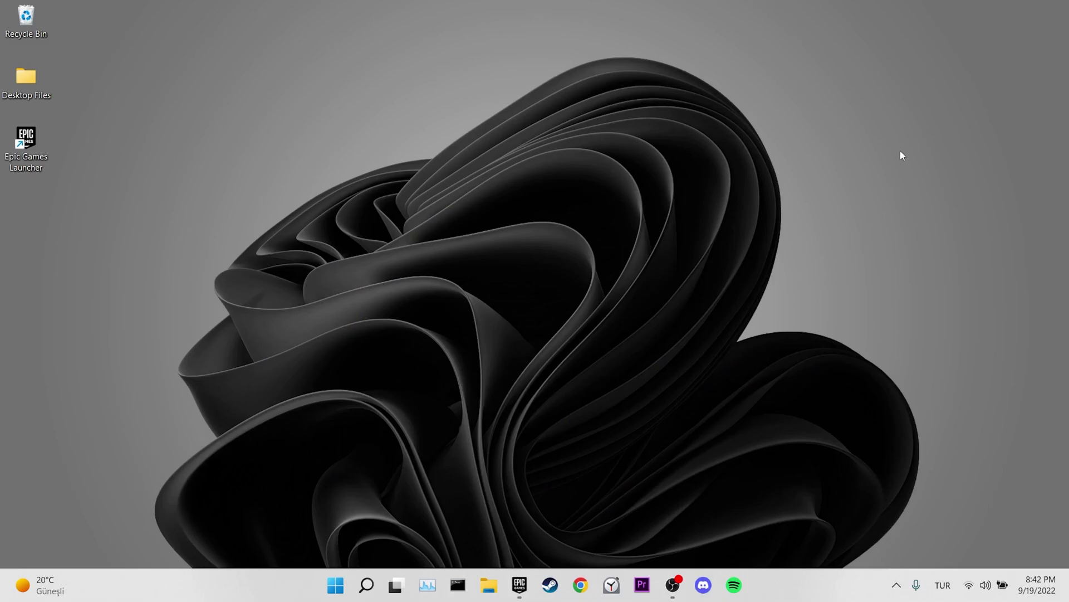
- From the launcher Library, open Fortnite's Manage options and its installation folder
left_click(520, 580)
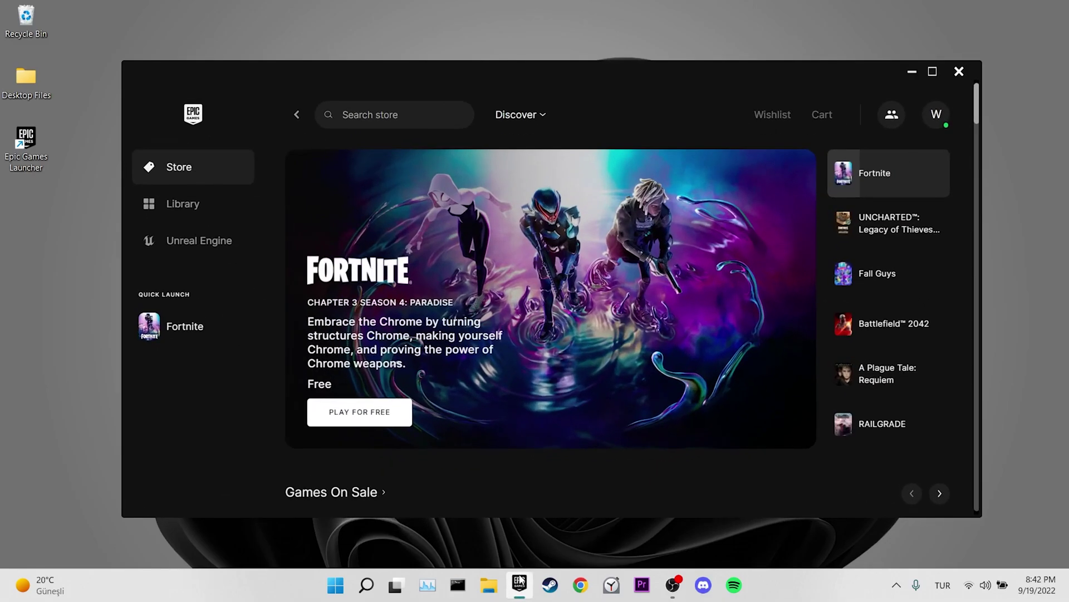
left_click(186, 205)
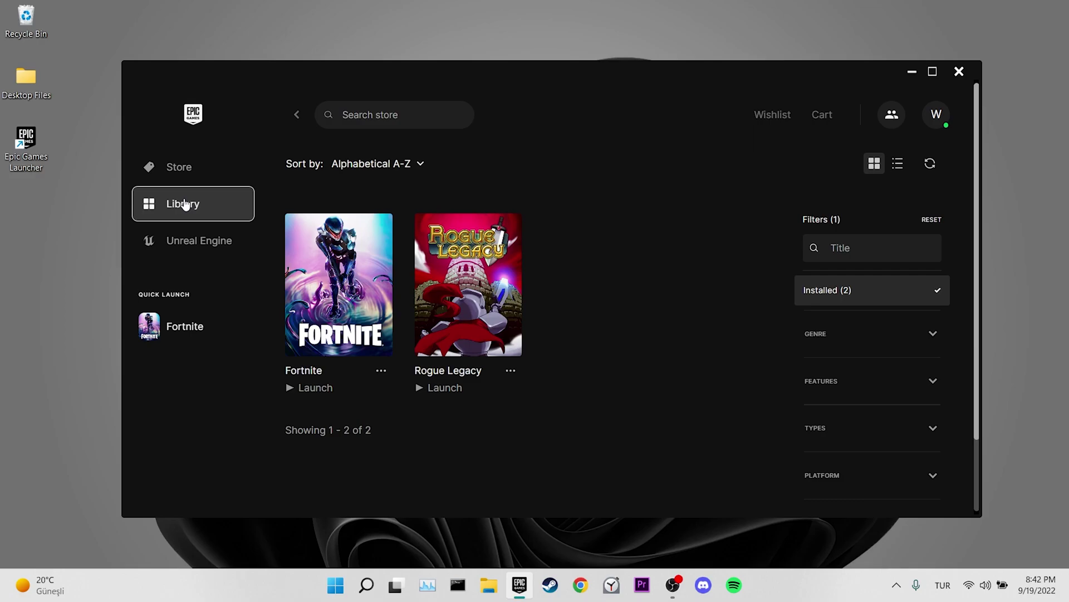
left_click(381, 371)
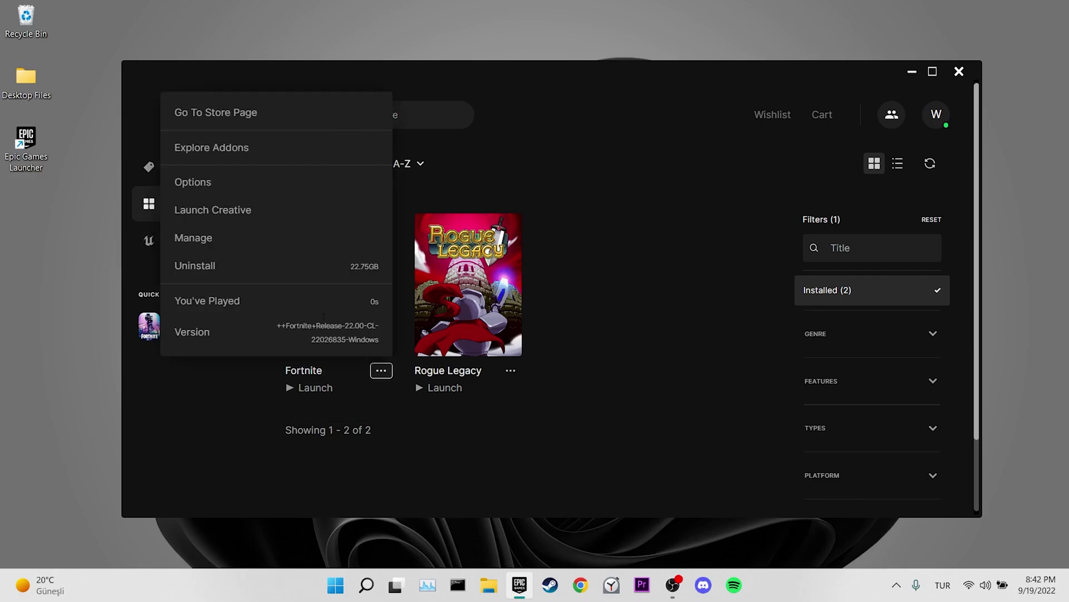
left_click(204, 244)
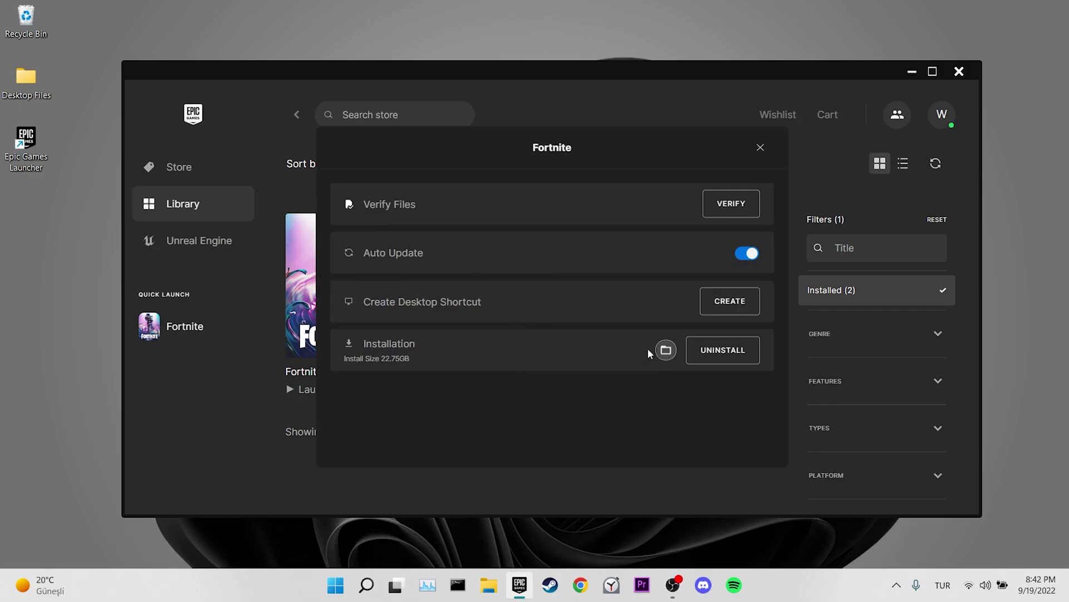
left_click(666, 351)
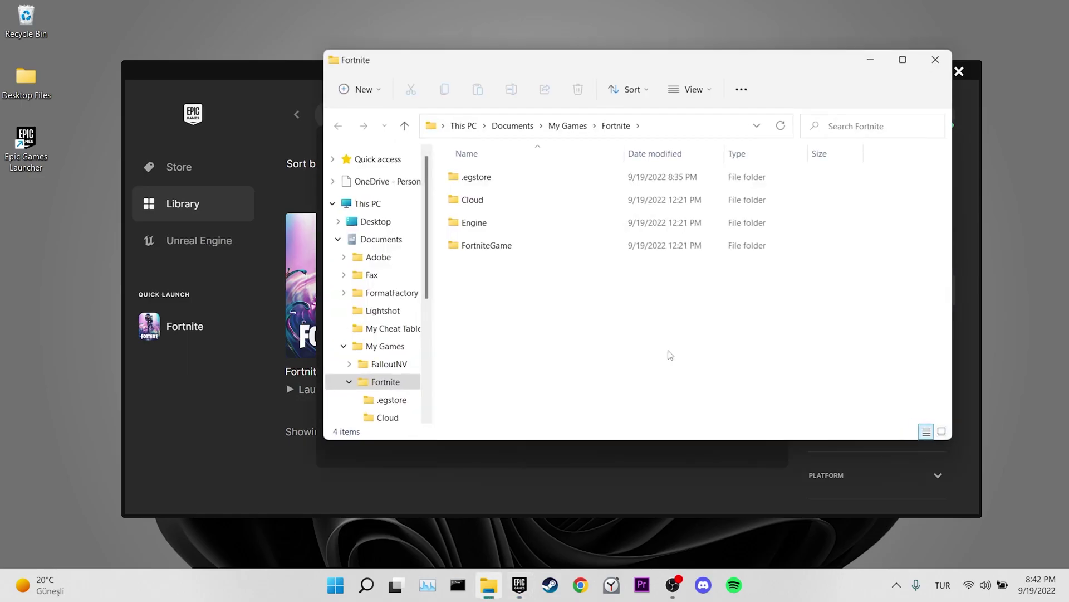
- Browse to FortniteGame\Binaries\Win64 and locate FortniteClient-Win64-Shipping.exe
double_click(547, 250)
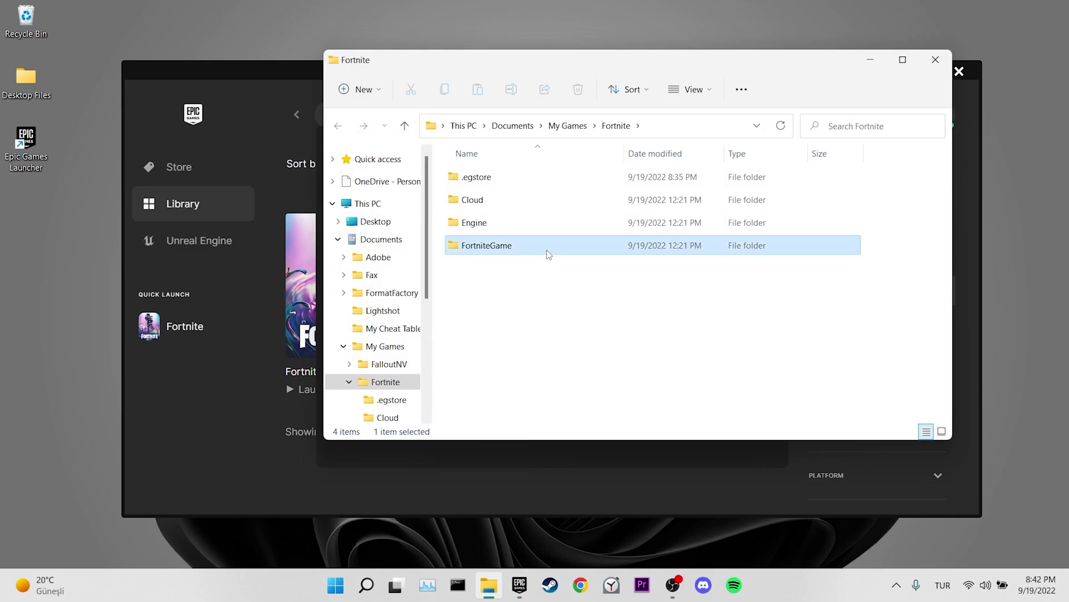
double_click(492, 181)
double_click(493, 200)
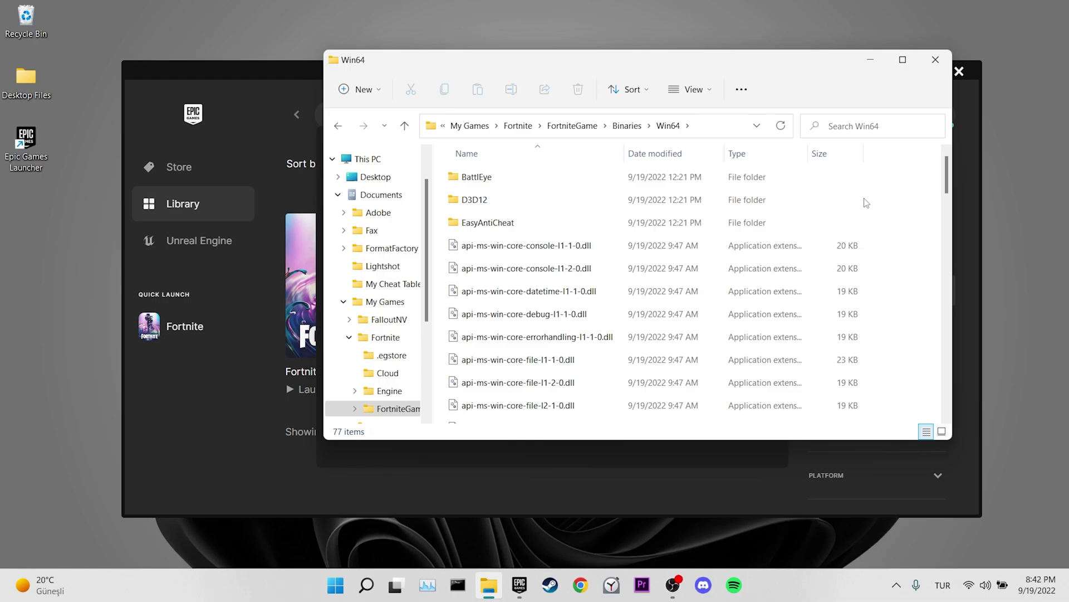
key("f")
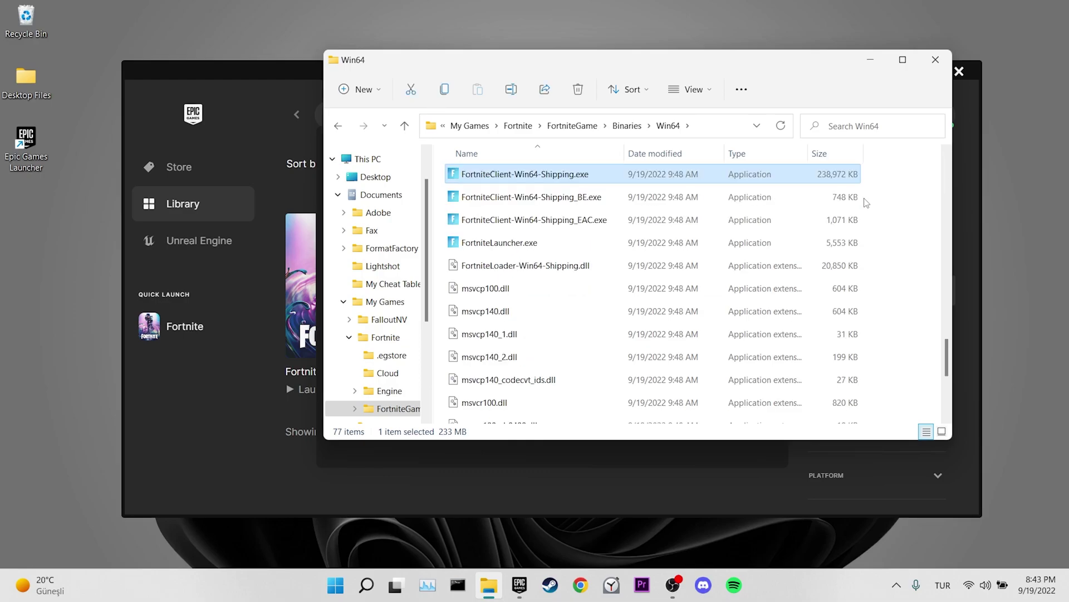
- Set the exe to Windows 8 compatibility with fullscreen optimizations disabled, then close Explorer and Manage
right_click(562, 180)
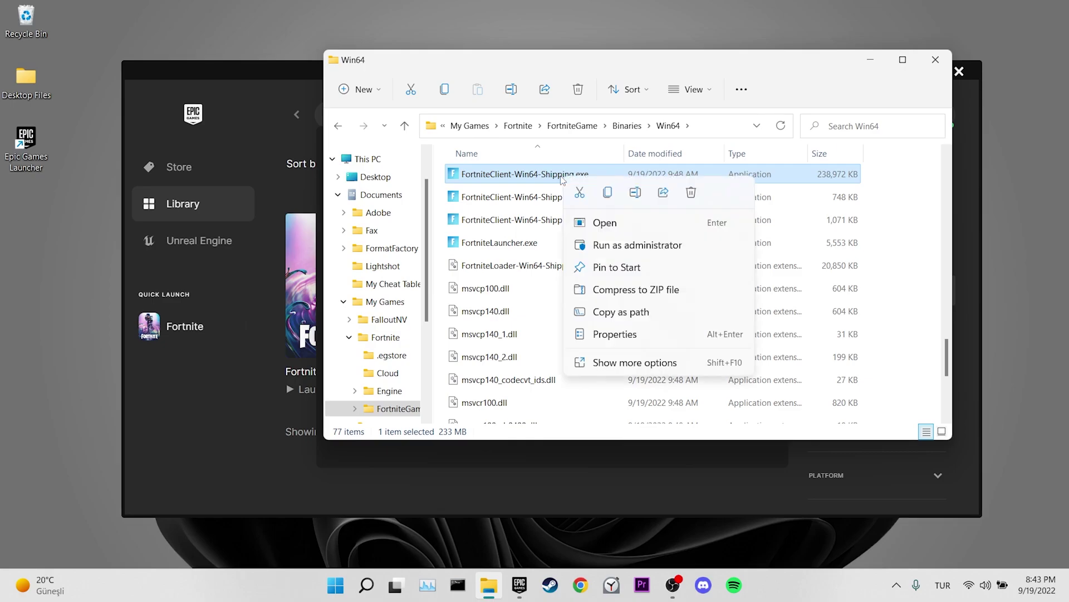
left_click(627, 333)
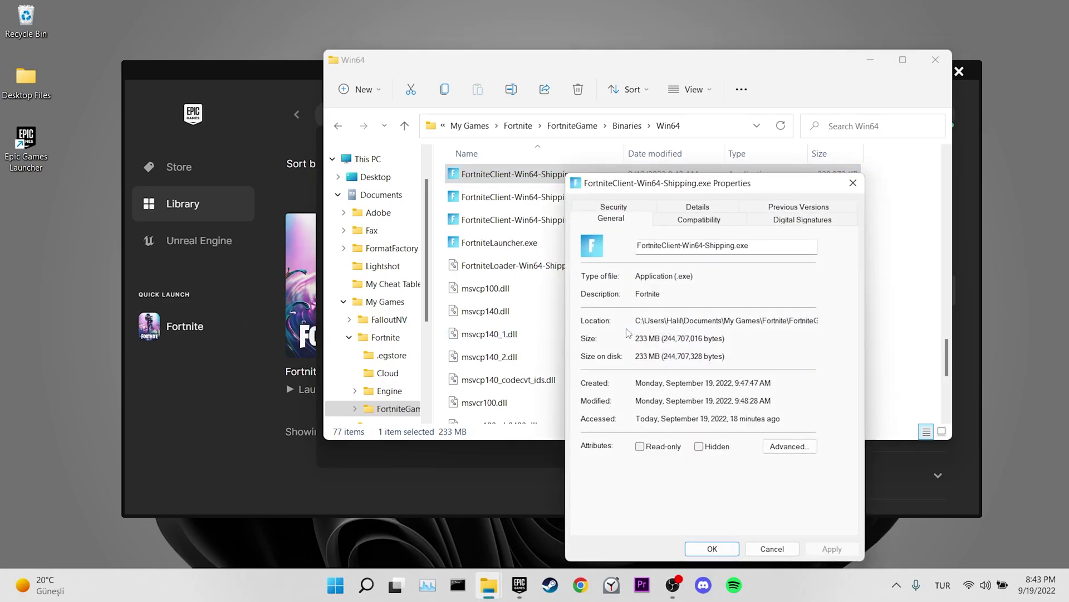
left_click(711, 223)
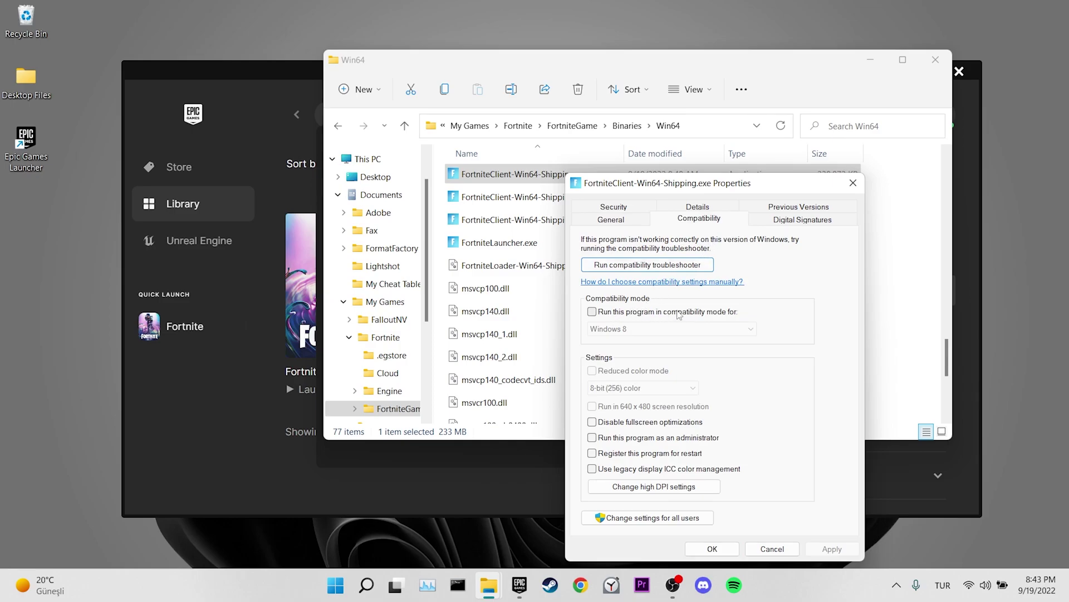
left_click(592, 312)
left_click(618, 328)
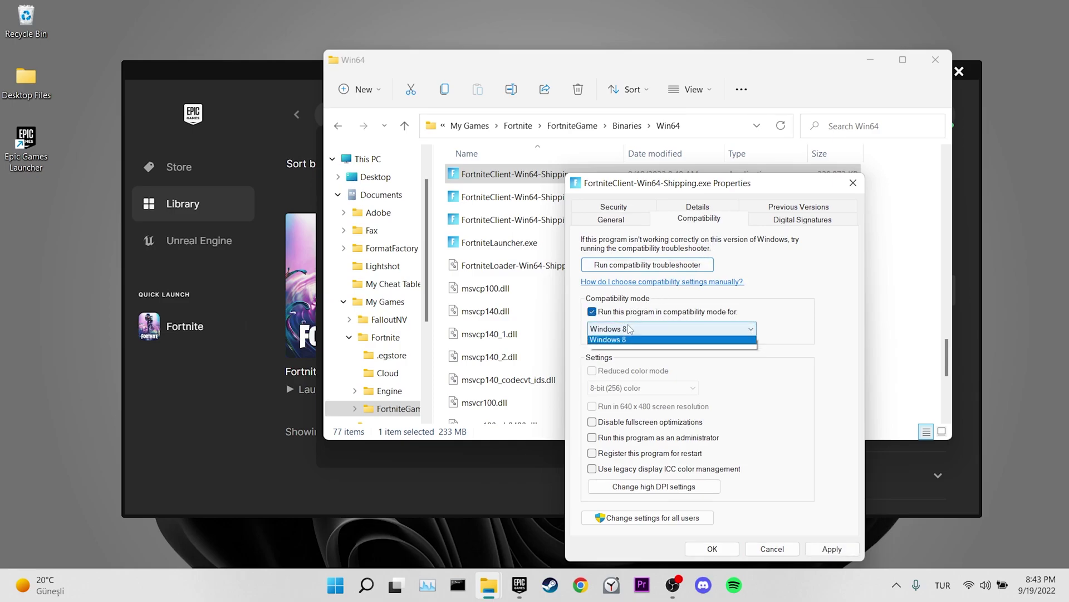
left_click(626, 378)
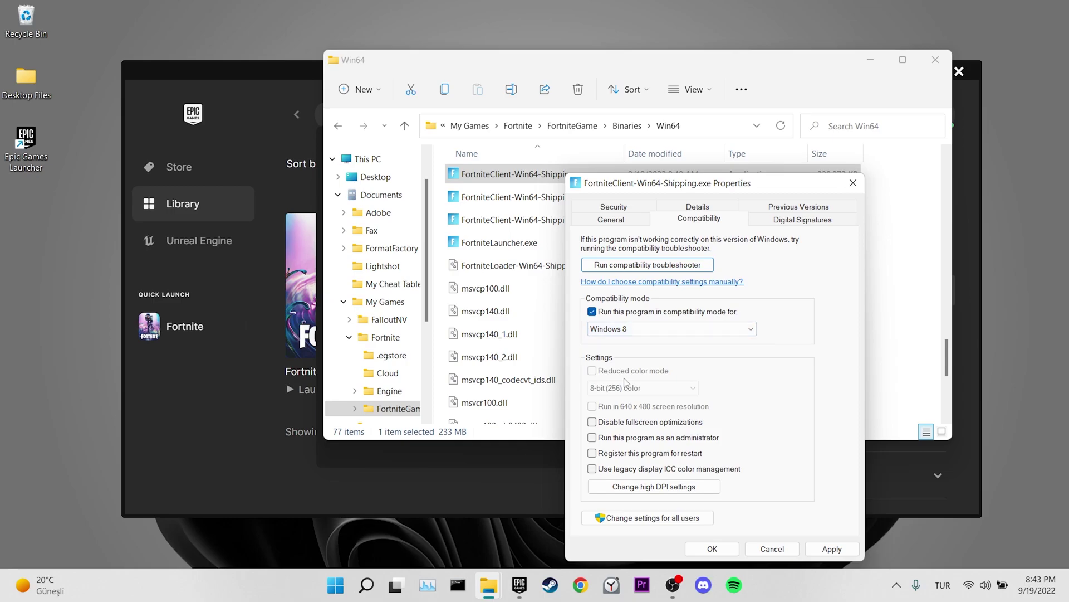
left_click(597, 422)
left_click(833, 549)
left_click(713, 547)
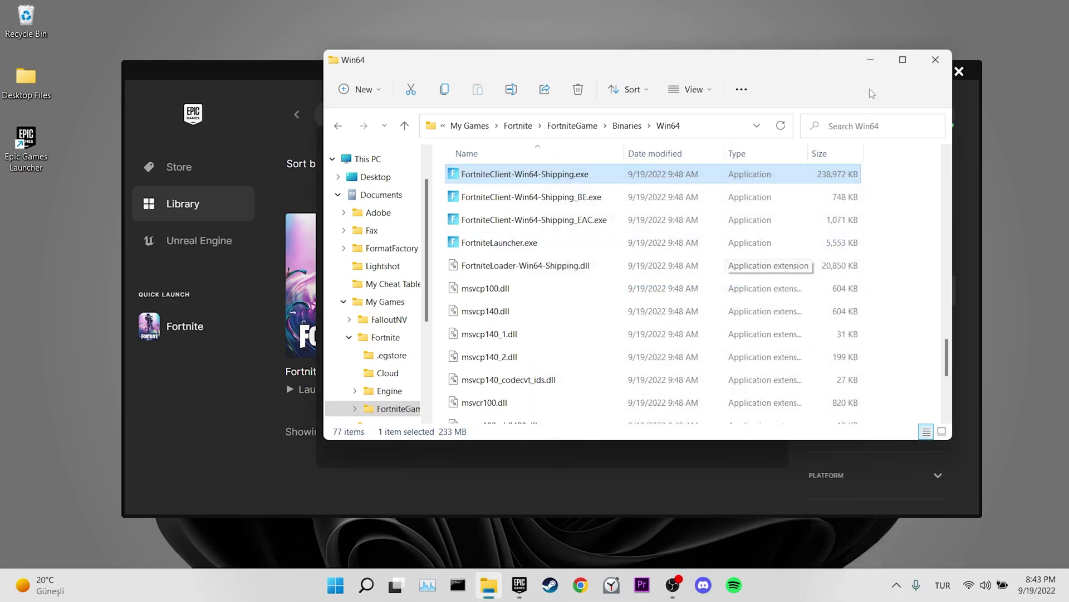
left_click(936, 60)
left_click(759, 148)
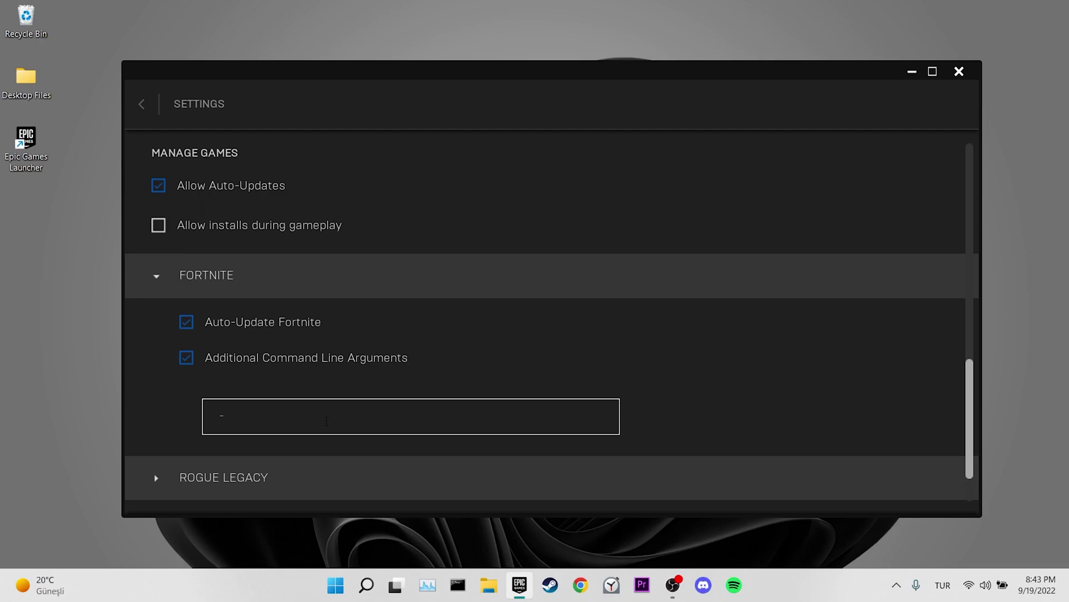
- Type 'limitclien' into Fortnite's Additional Command Line Arguments field
type("limitclien")
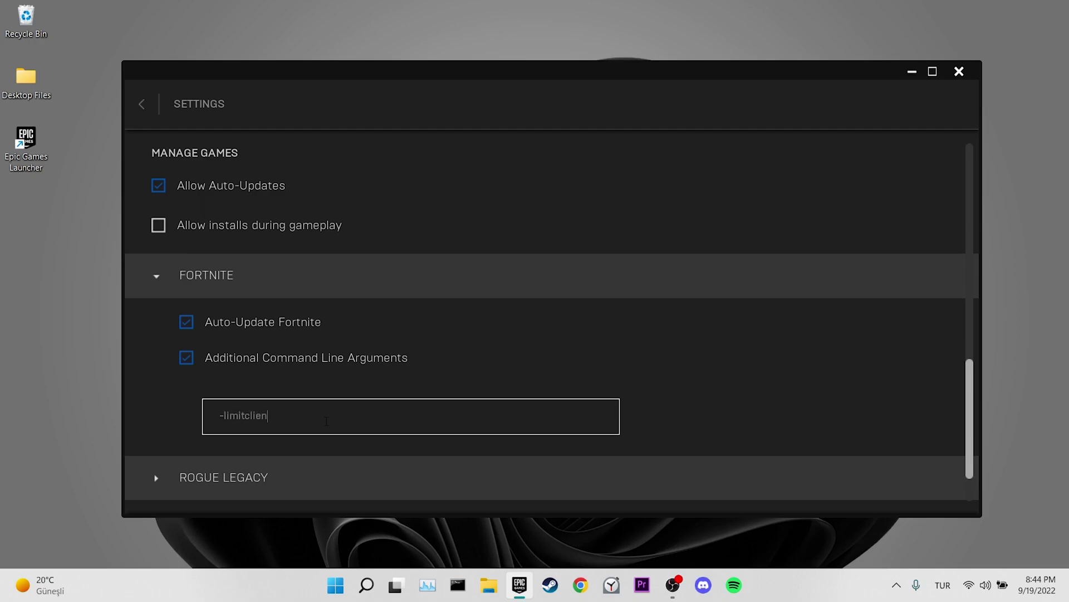